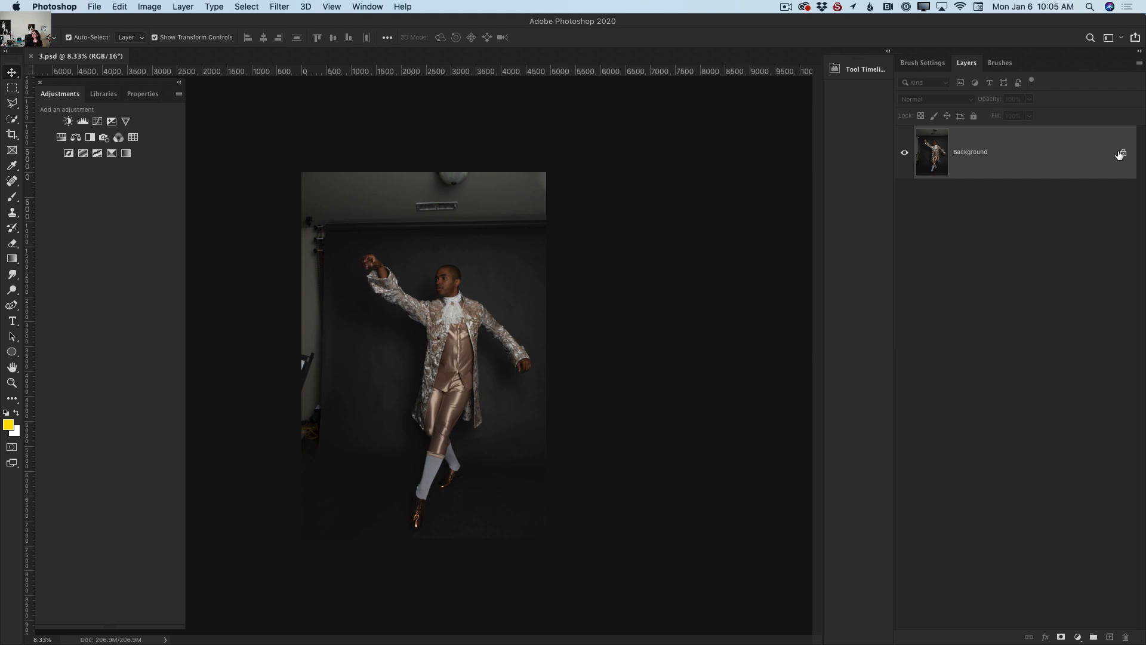
Unlock the background layer and scale the photo up proportionally to about 124% so the dark backdrop fills the canvas
left_click(1122, 154)
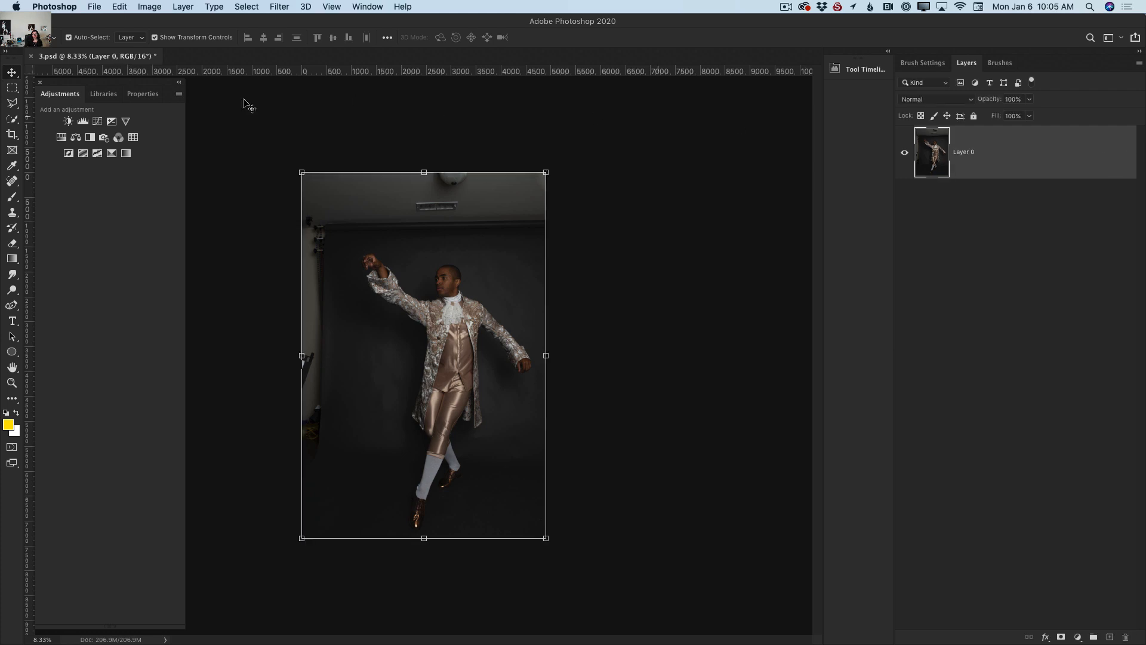
right_click(14, 73)
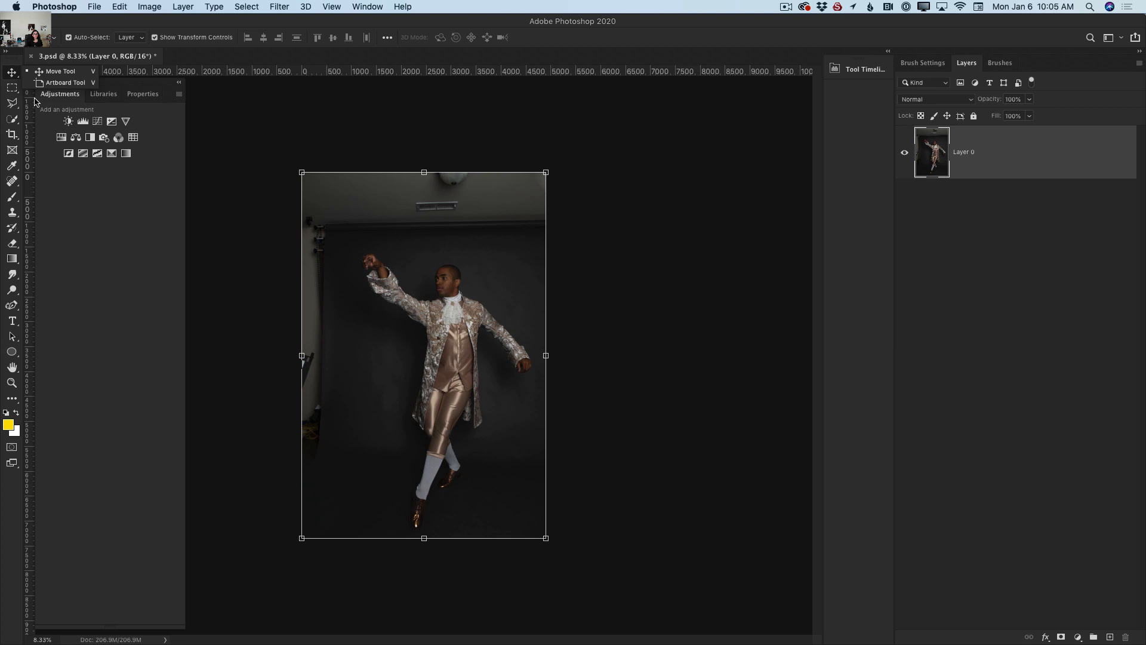
left_click(65, 73)
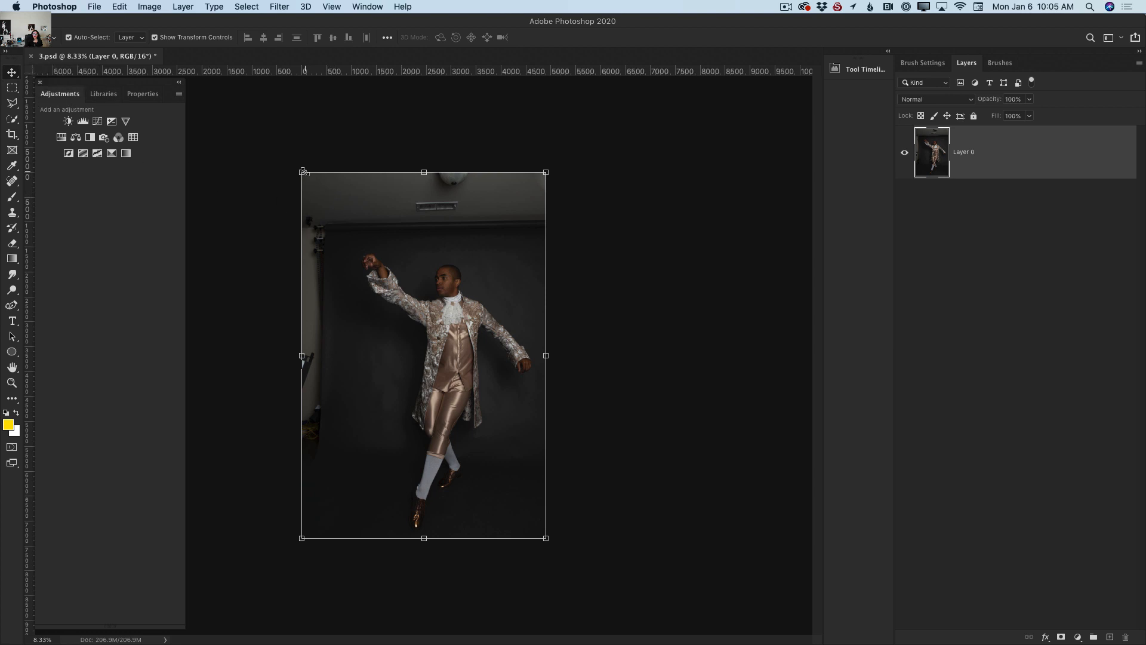
left_click_drag(301, 173, 217, 99)
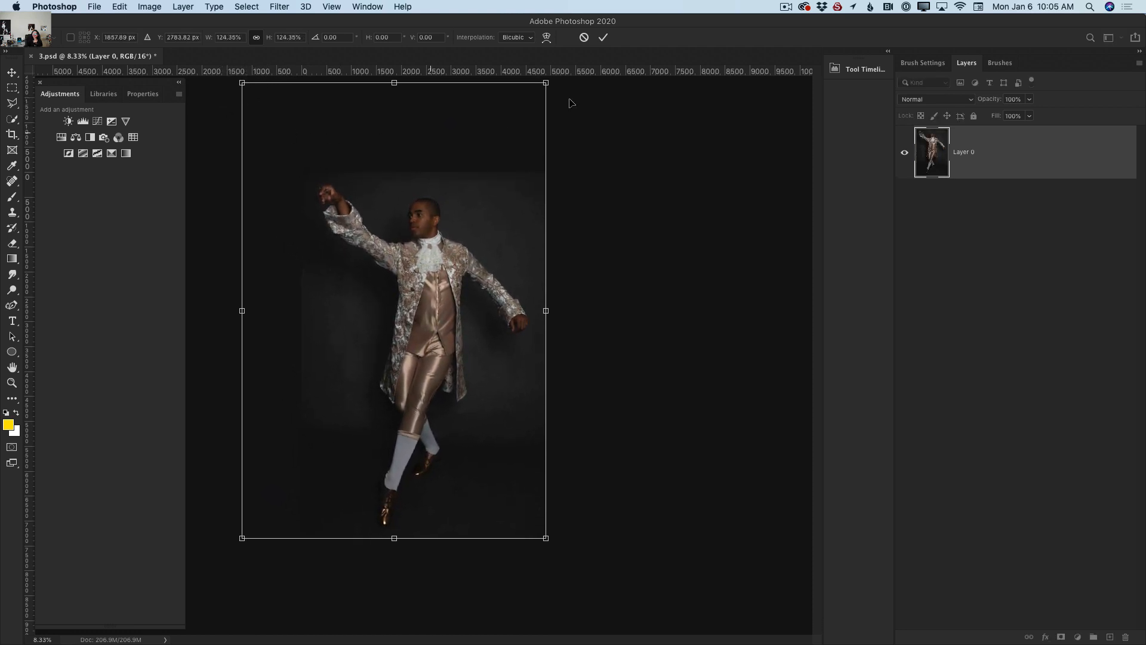
left_click(603, 38)
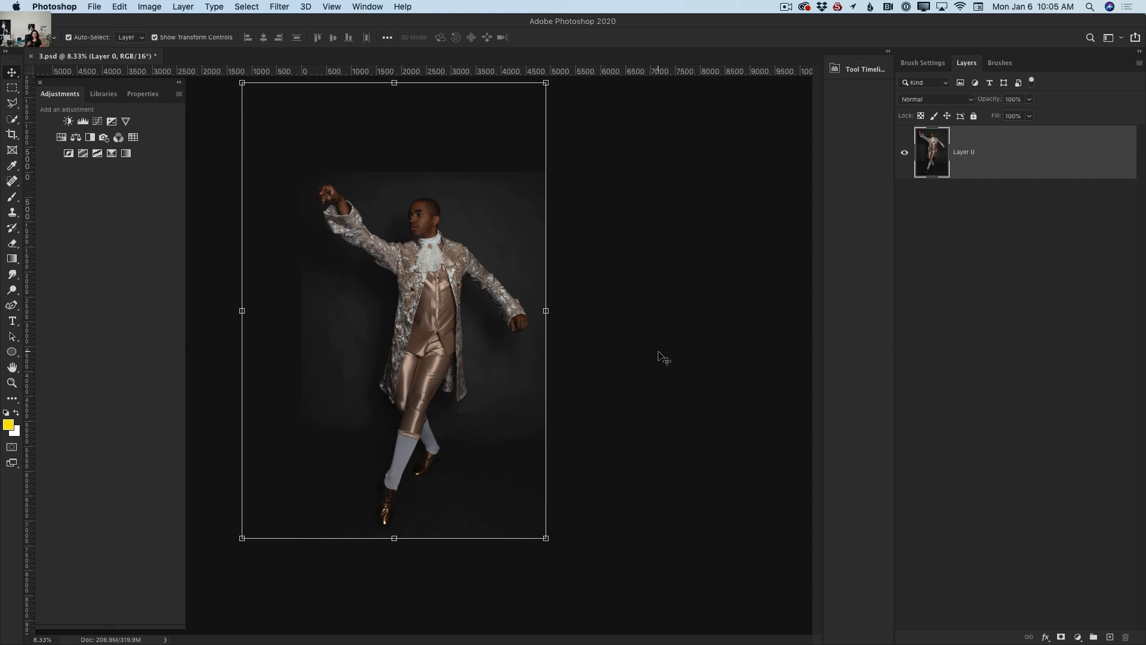
Crop the image to the current canvas bounds, deleting the pixels outside it
left_click(12, 134)
left_click(302, 170)
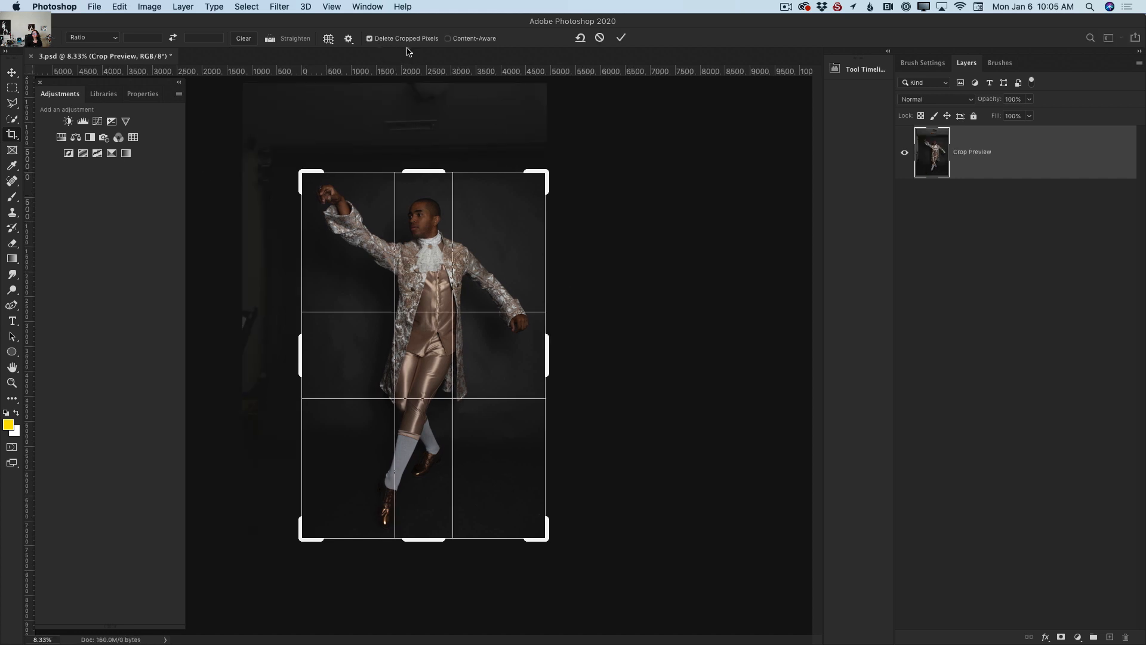
left_click(620, 38)
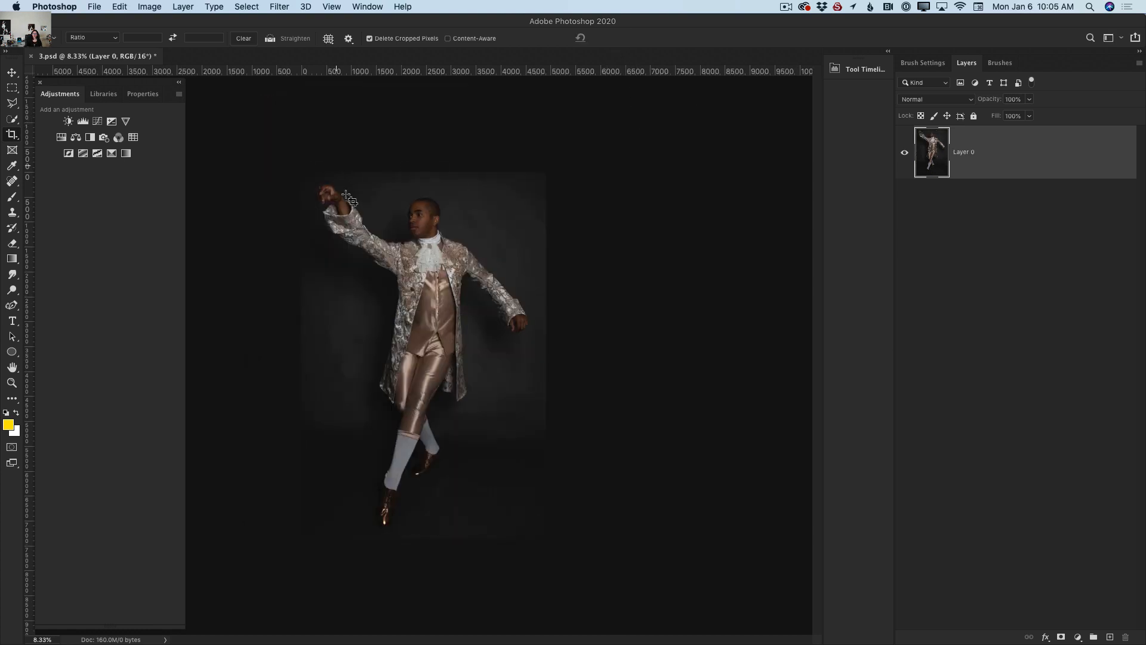
left_click(12, 73)
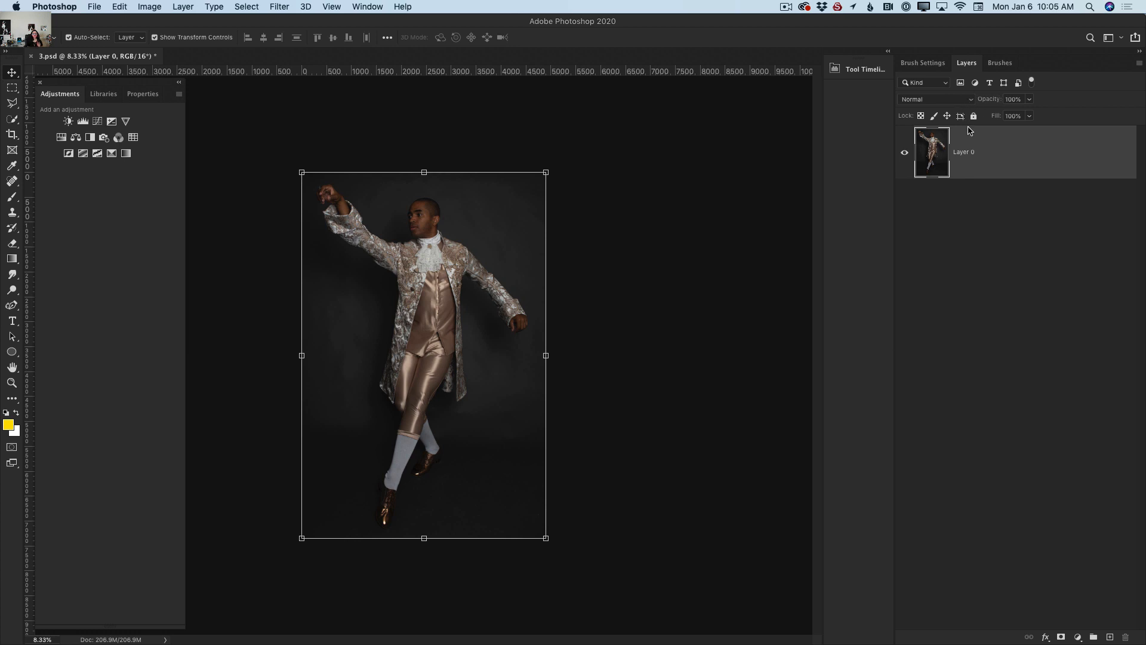
Duplicate the photo layer and, in the Camera Raw Filter, set its white balance by sampling the grey backdrop beside the man
left_click_drag(1020, 162, 1107, 634)
left_click(280, 8)
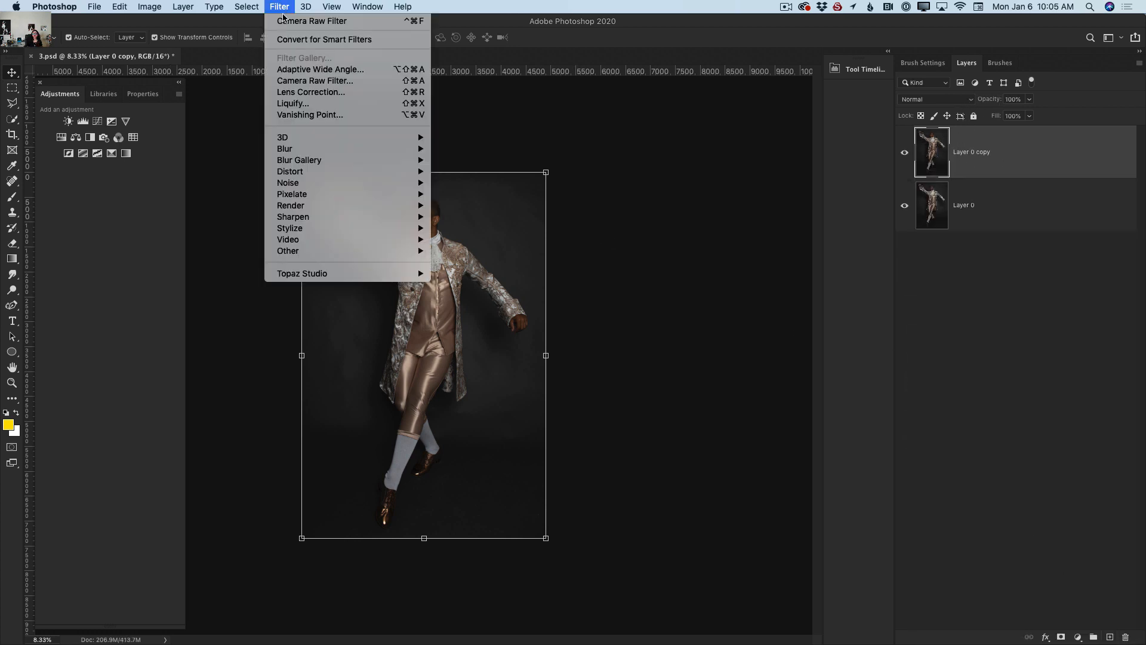
left_click(315, 82)
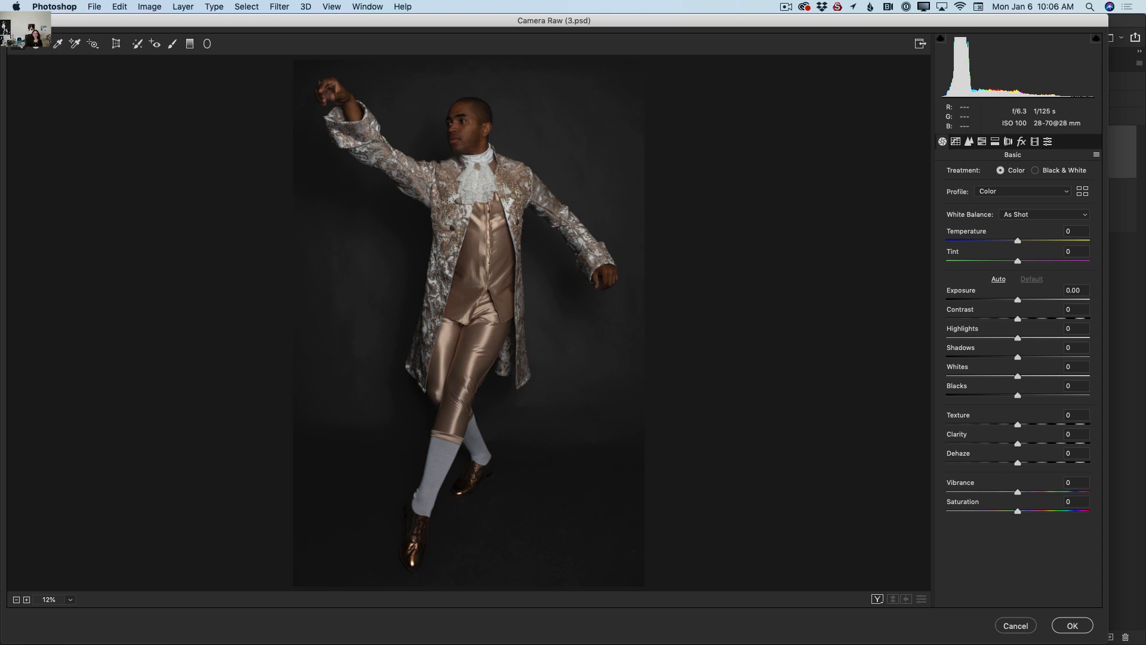
left_click(58, 45)
left_click(588, 134)
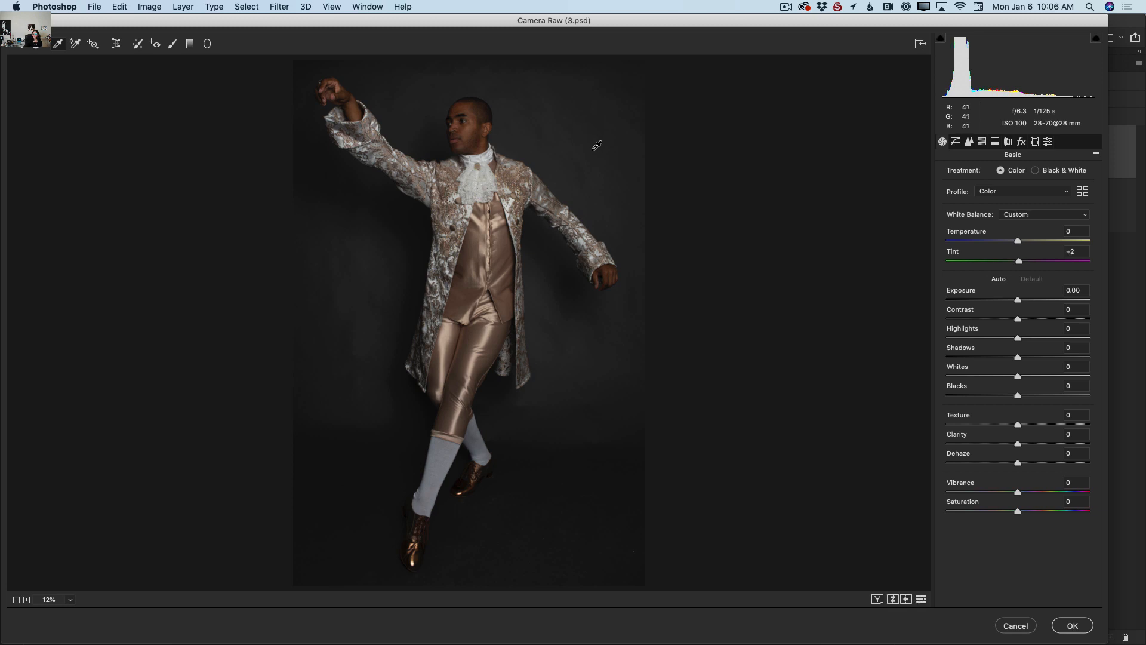
left_click(601, 107)
Set the basic tones to Exposure +0.30, Contrast +10, Highlights -22, Shadows -18 and Blacks -39
left_click_drag(1017, 300, 1025, 319)
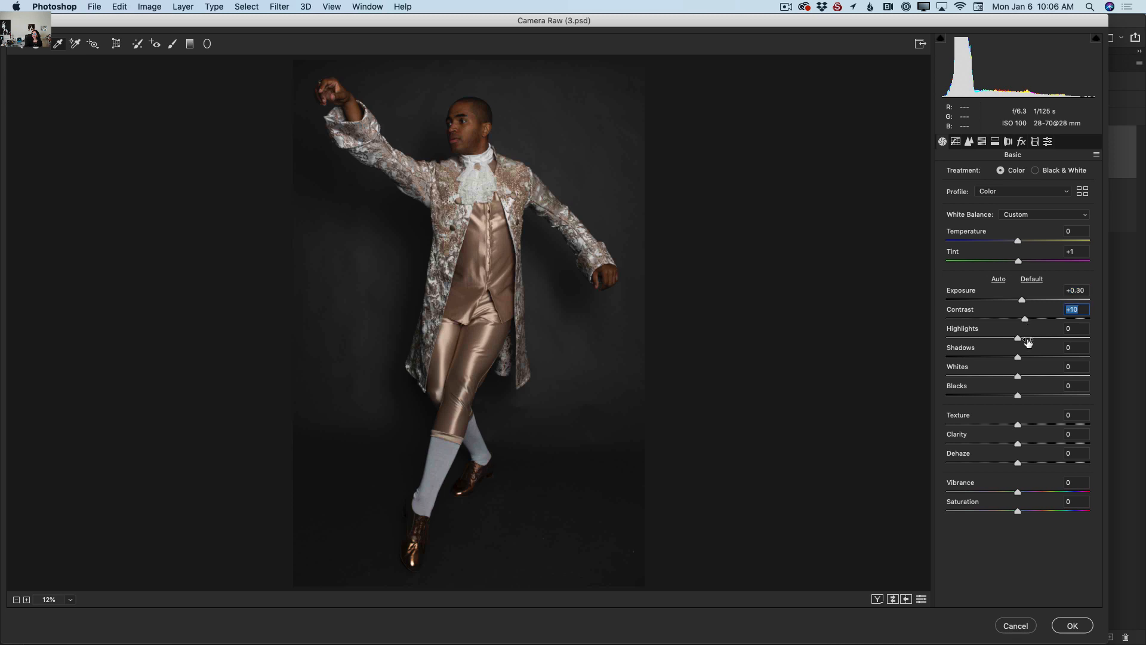
left_click_drag(1017, 396, 990, 395)
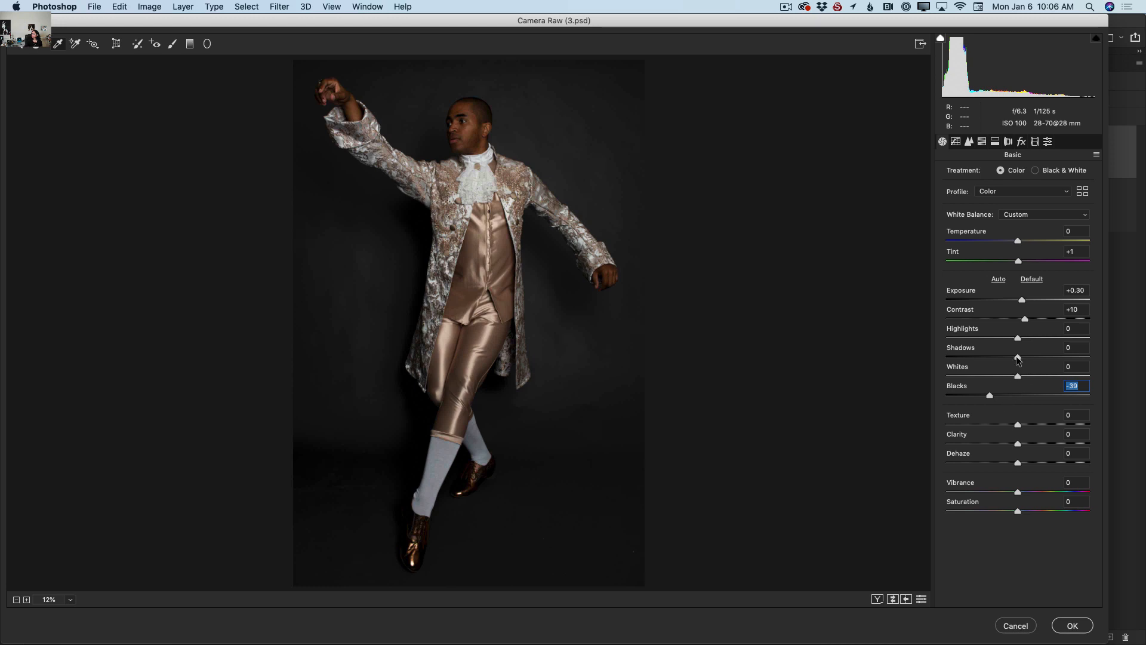
left_click_drag(1018, 358, 1002, 338)
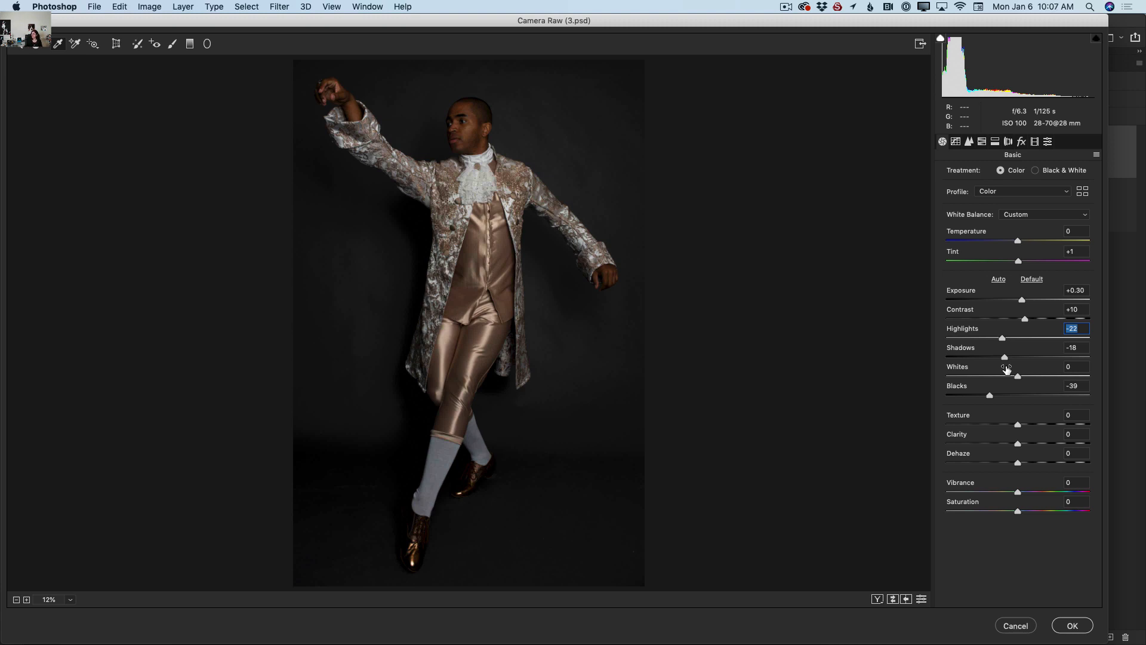
Adjust the parametric tone curve to Shadows -18 and Darks +26
left_click(956, 141)
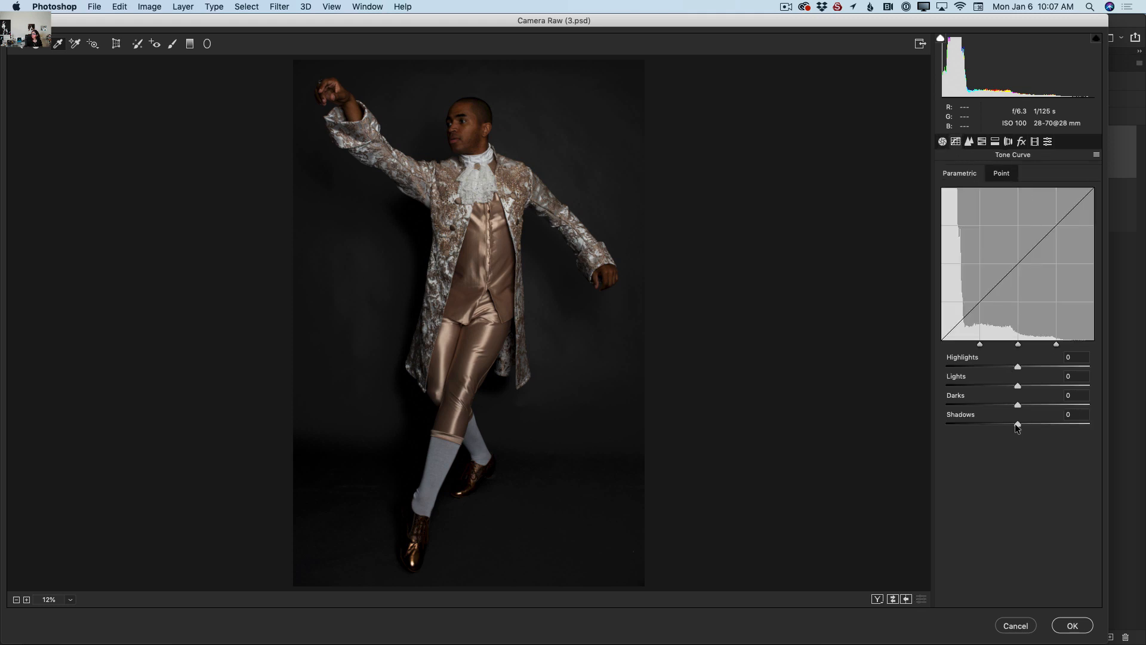
mouse_move(1018, 425)
left_mouse_down()
mouse_move(1030, 424)
mouse_move(1007, 425)
left_mouse_up()
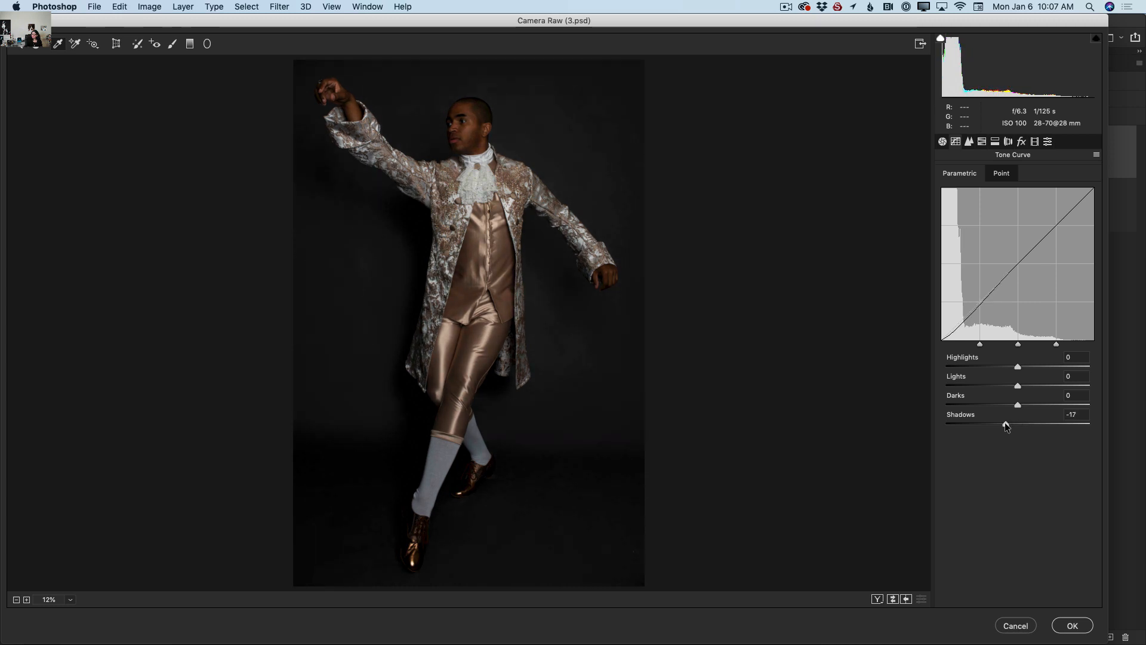
left_click_drag(1006, 425, 1004, 425)
left_click_drag(1018, 405, 1036, 404)
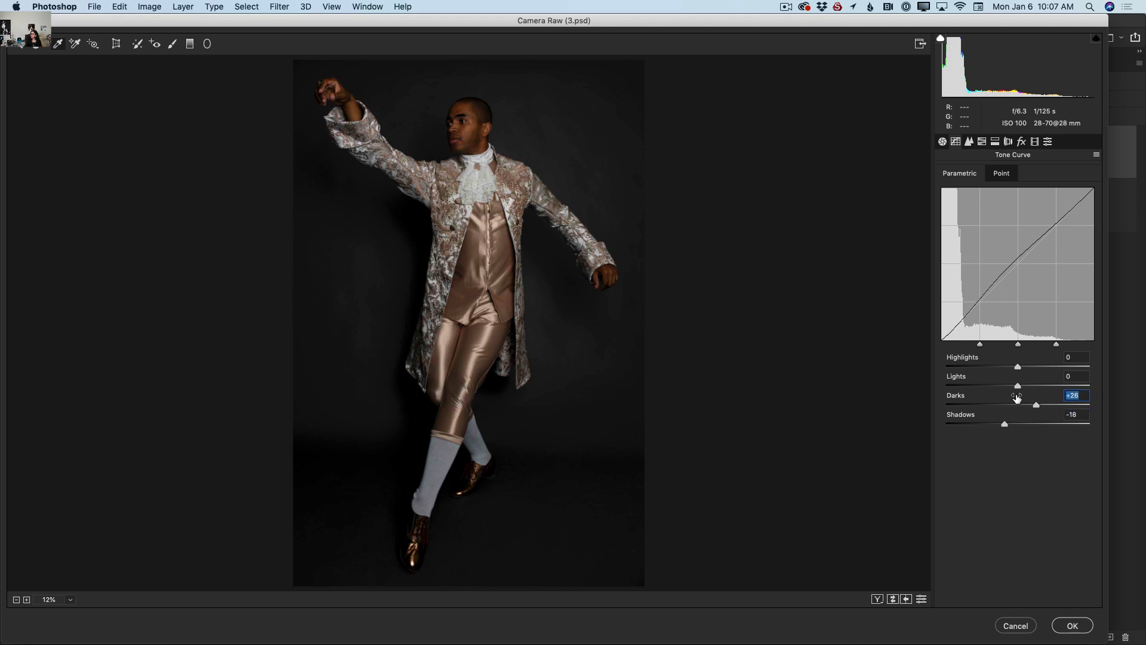
Set luminance noise reduction to 8, add slight color noise reduction, and apply the Camera Raw adjustments
left_click(972, 141)
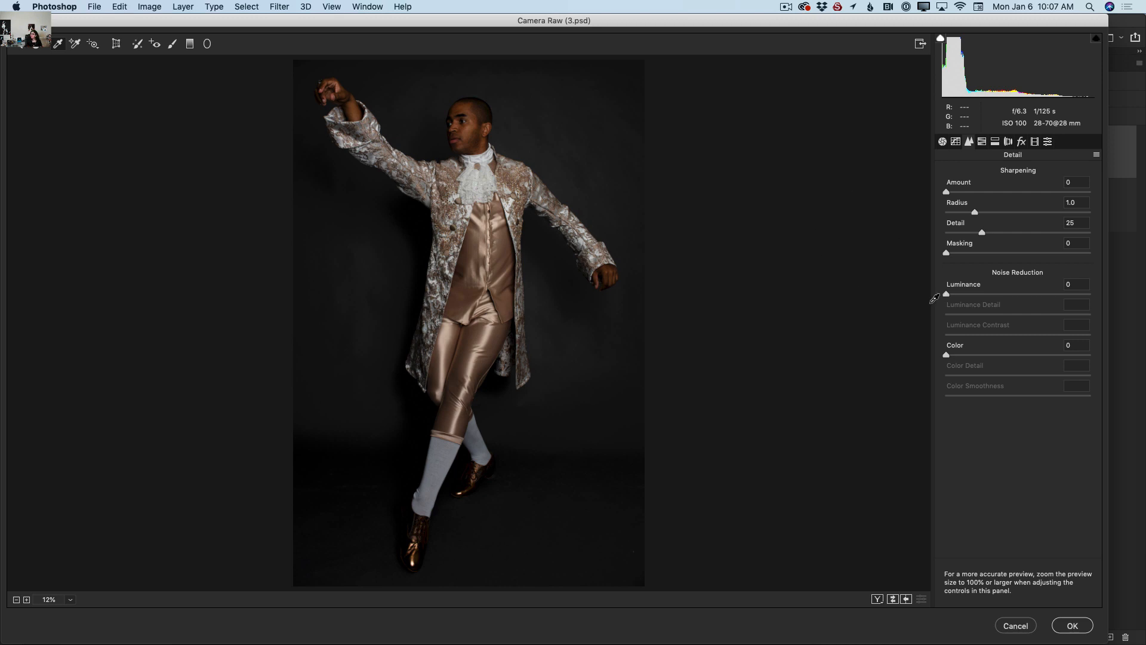
left_click_drag(947, 292, 958, 295)
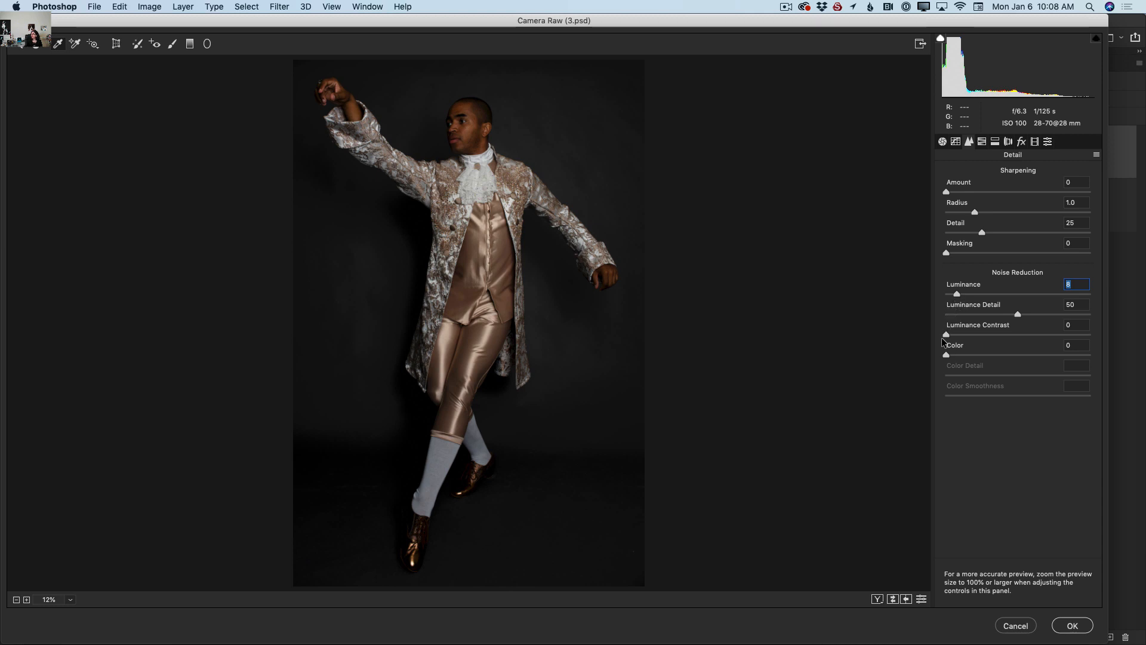
left_click_drag(948, 334, 961, 354)
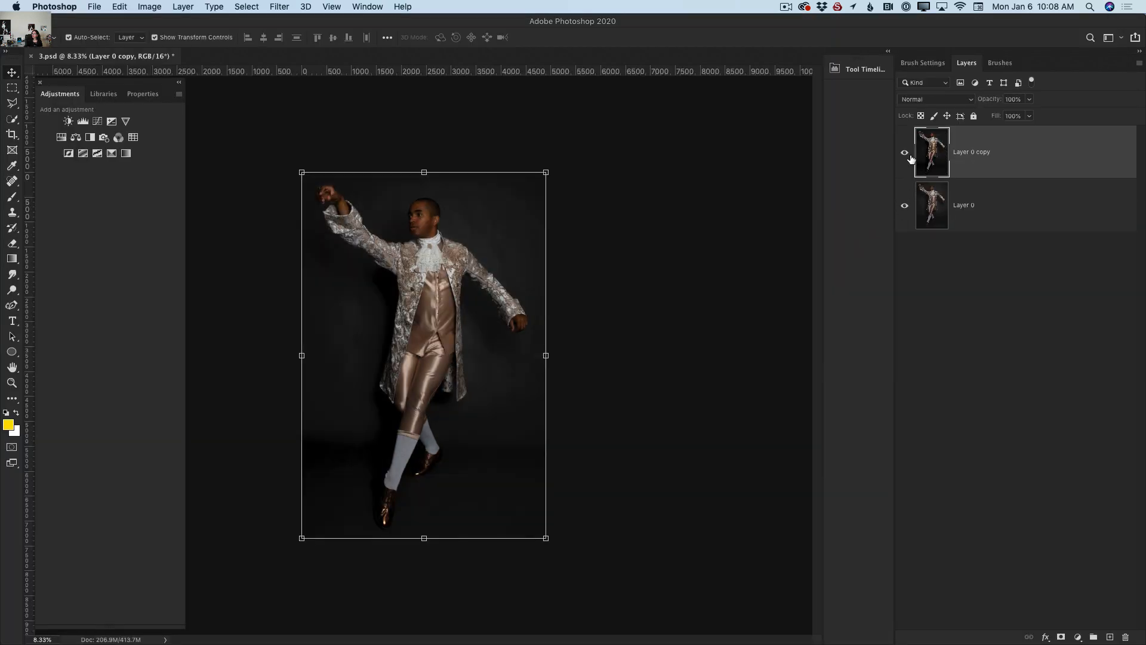
Compare the graded copy with the original photo by switching the copy's visibility, also at a closer view
left_click(908, 156)
left_click(908, 155)
left_click(11, 385)
left_click_drag(433, 329, 574, 313)
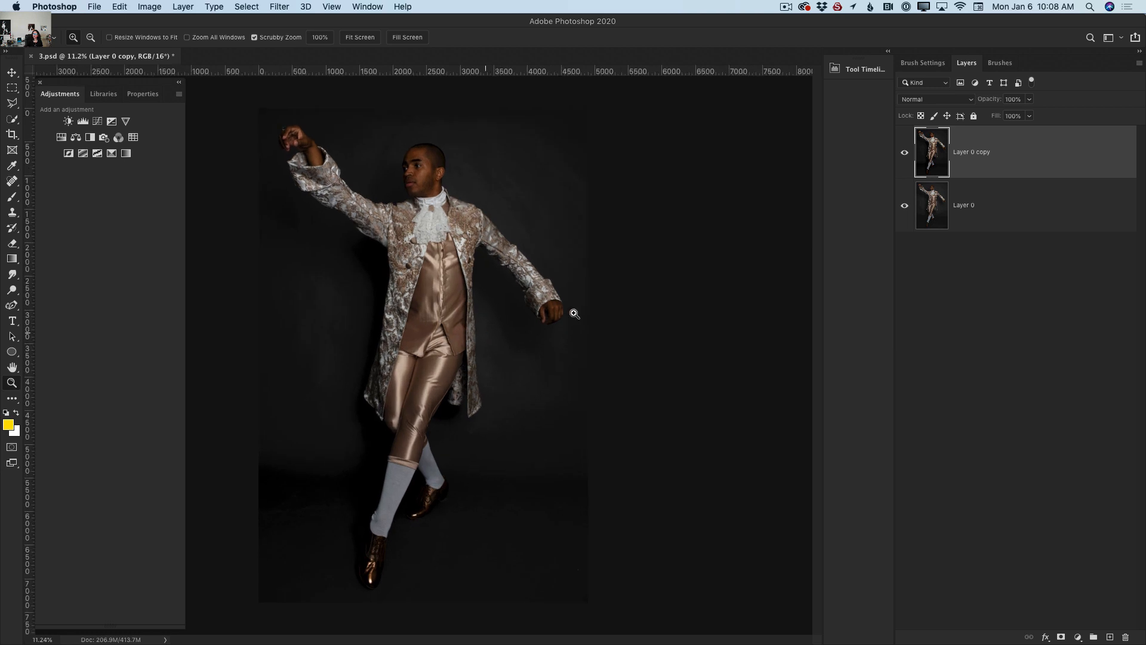
left_click(906, 151)
left_click(908, 154)
Duplicate the graded layer and open the Camera Raw Filter on the new copy
left_click_drag(1073, 165, 1110, 636)
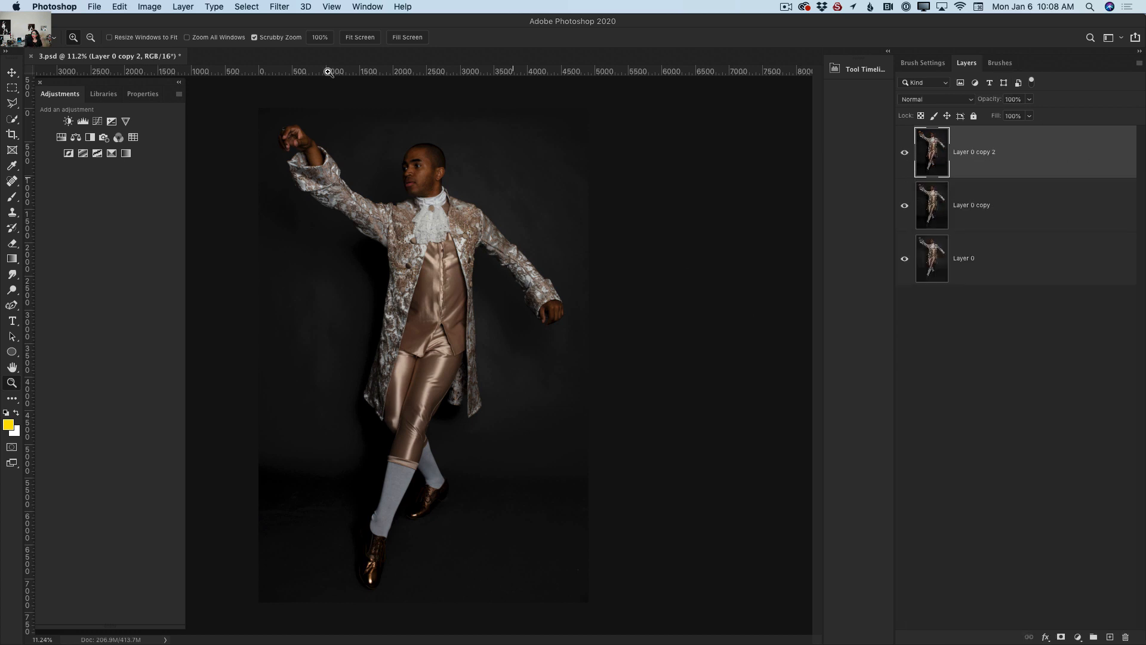
left_click(279, 6)
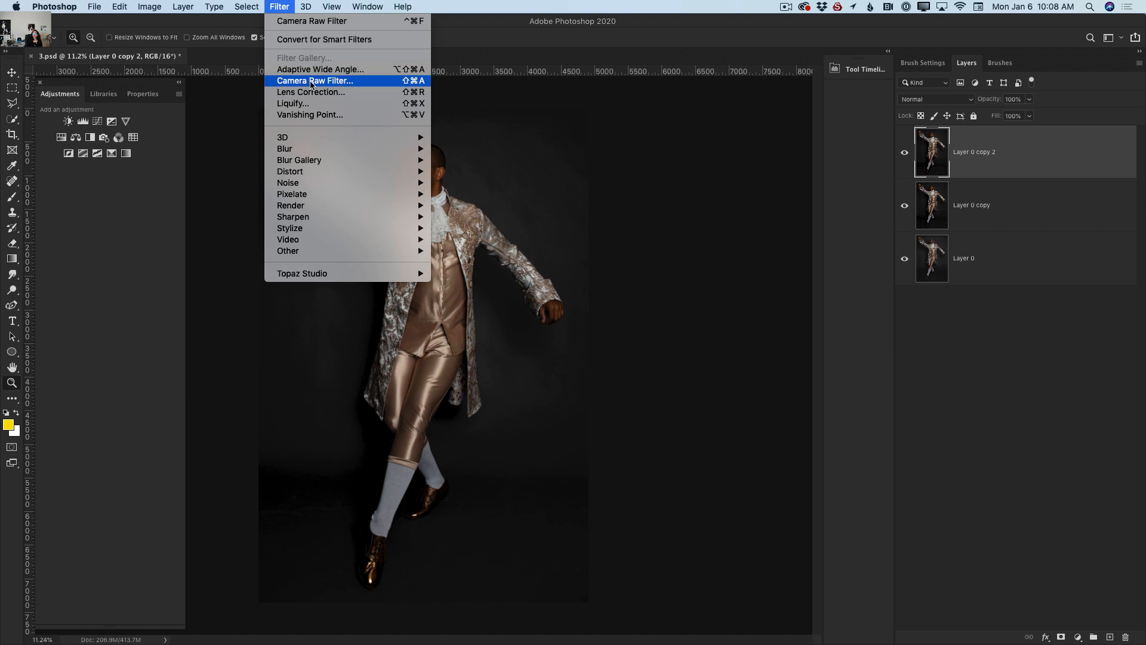
left_click(310, 80)
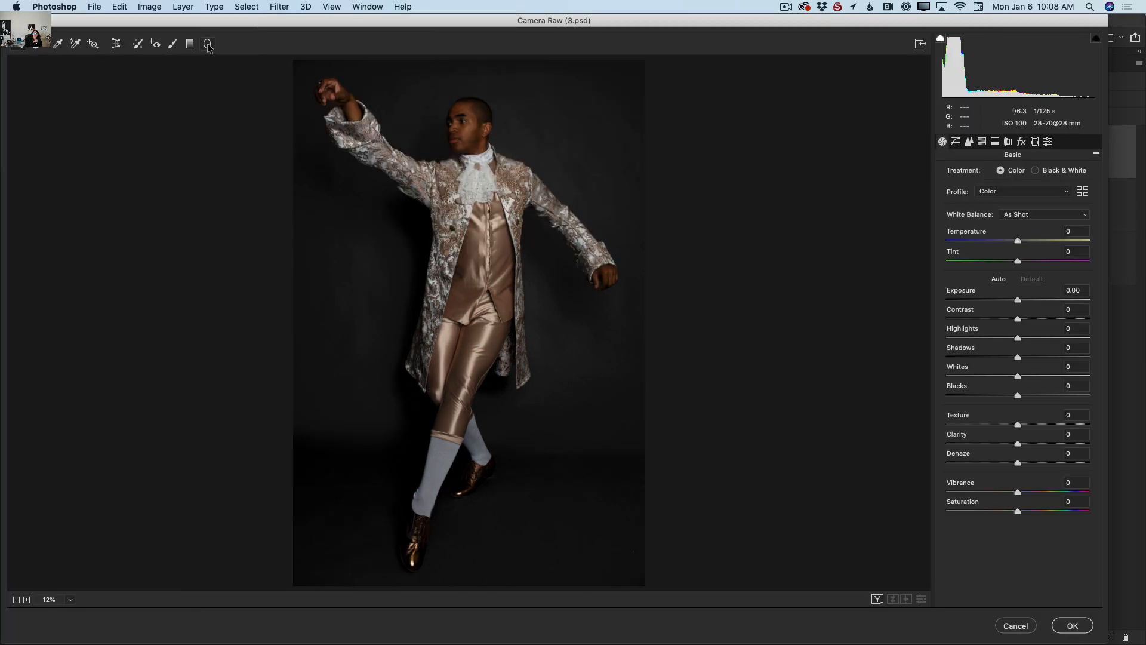
Place an oval Radial Filter over the man's face, set its Exposure to +0.25, and apply the filter
left_click(209, 44)
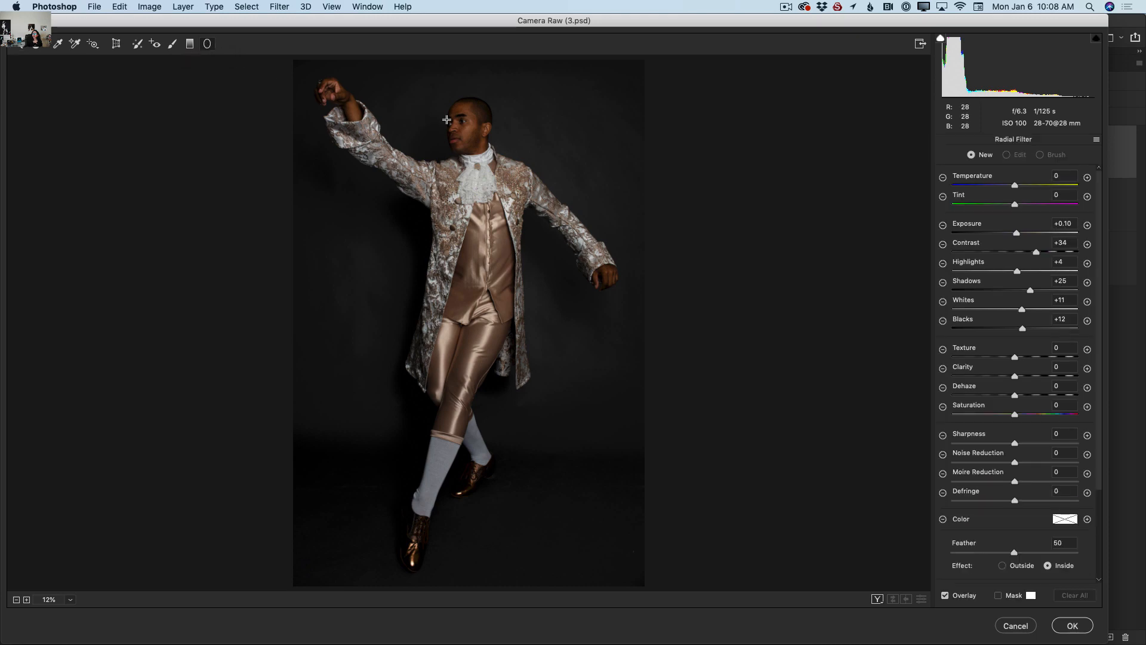
left_click(20, 45)
left_click_drag(458, 90, 452, 120)
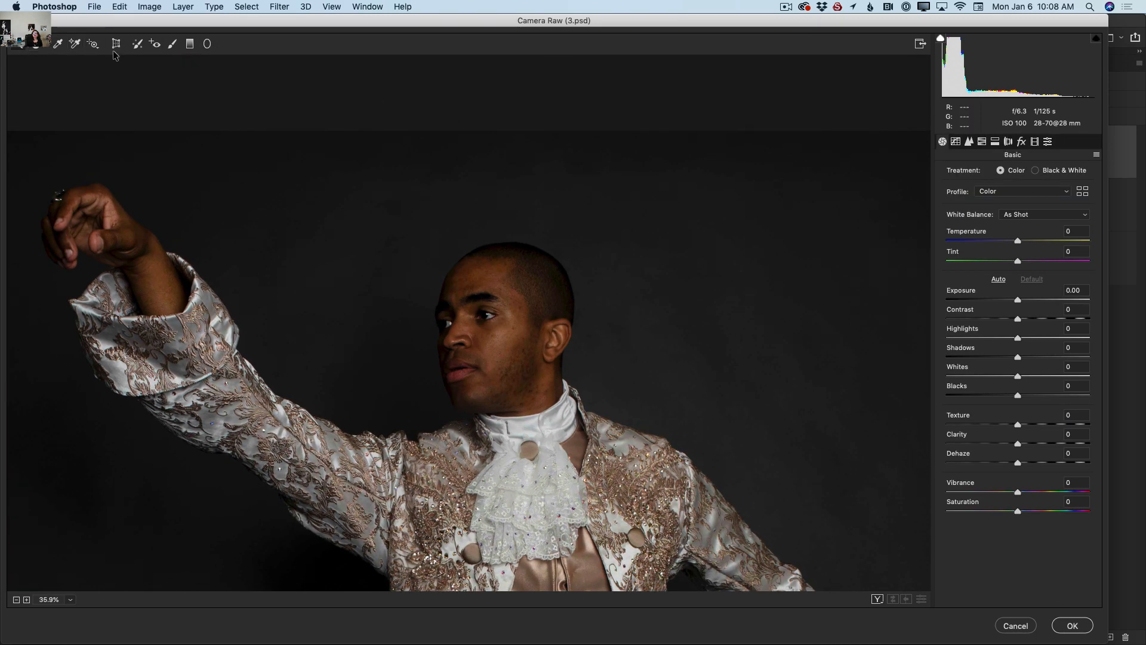
left_click(207, 44)
left_click_drag(474, 276, 506, 332)
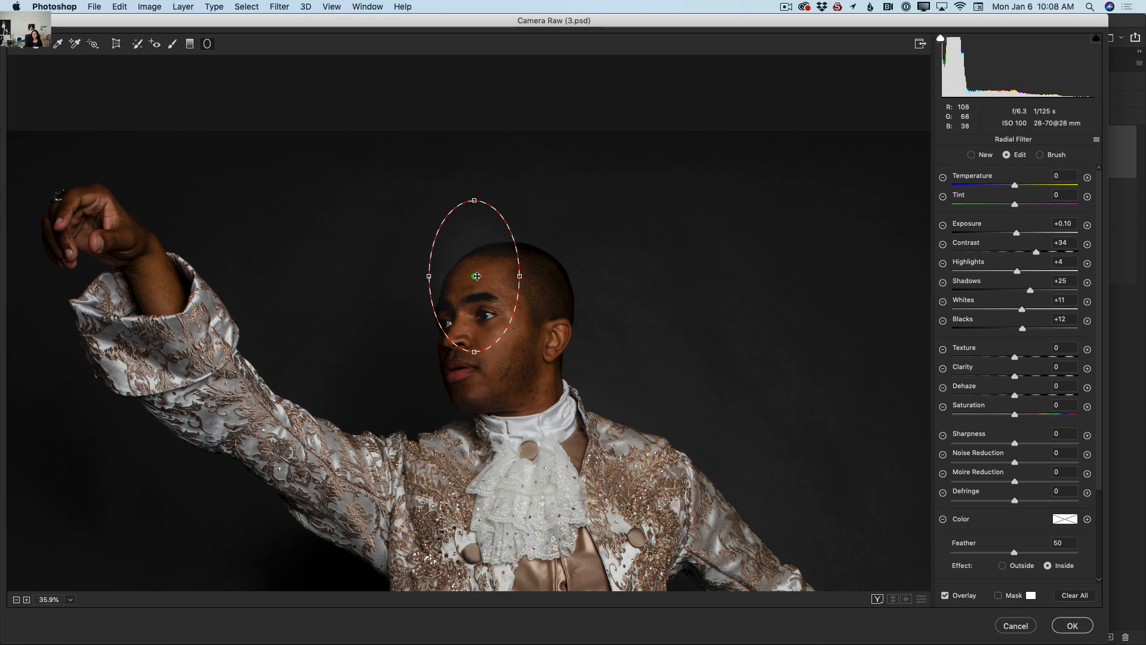
left_click_drag(474, 277, 484, 335)
left_click_drag(393, 267, 478, 328)
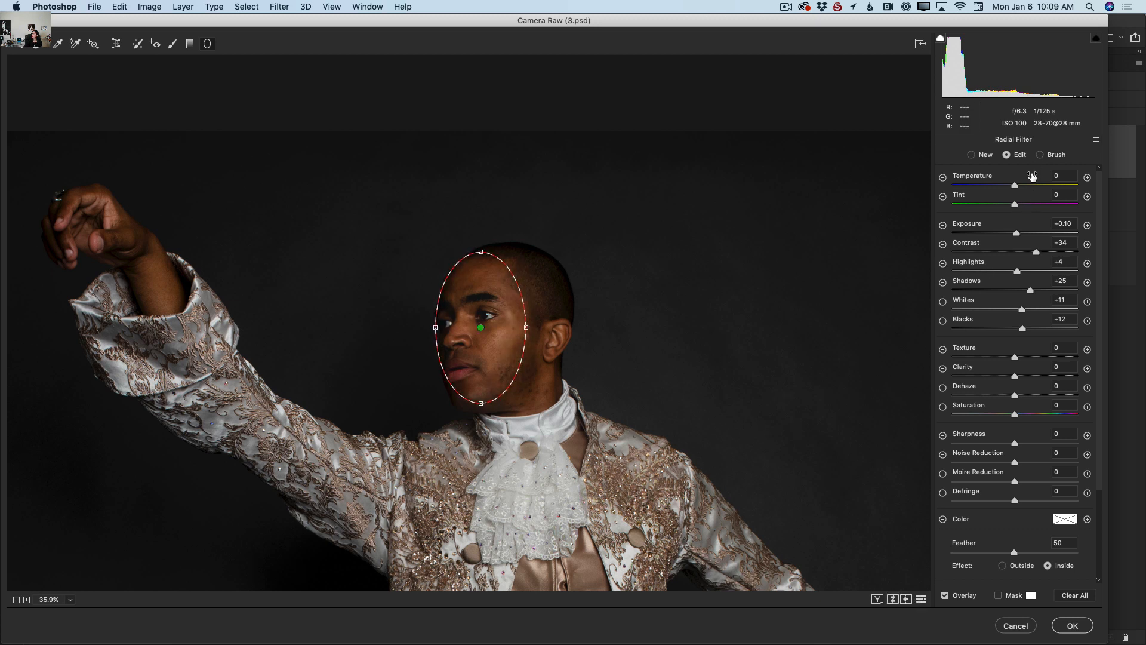
left_click(1018, 233)
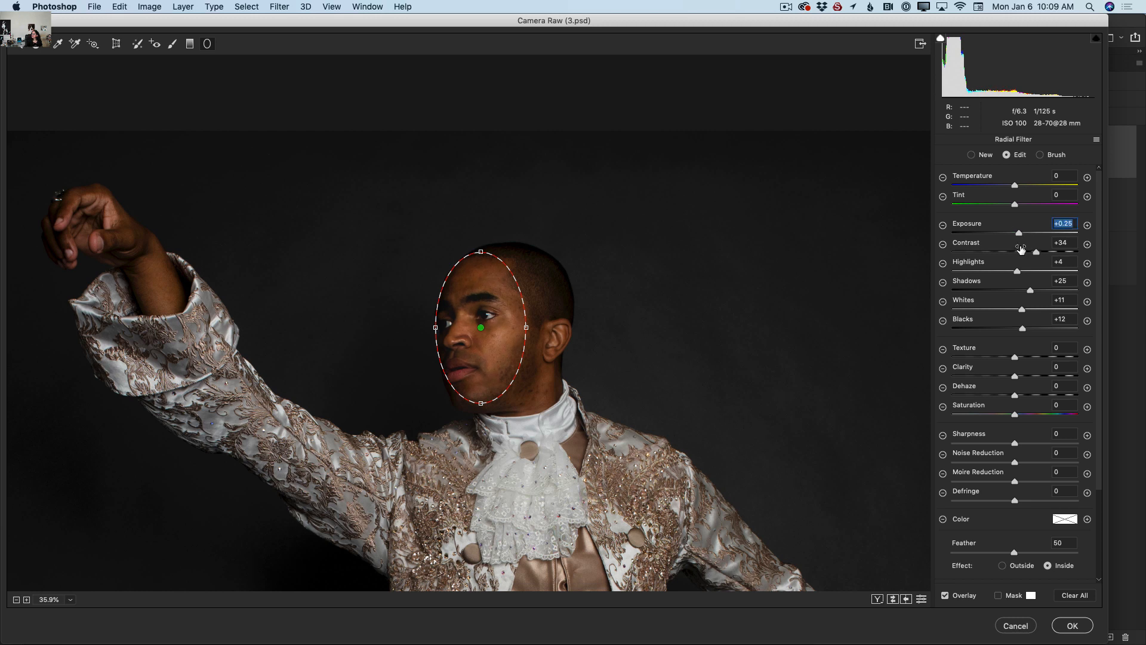
left_click(1071, 625)
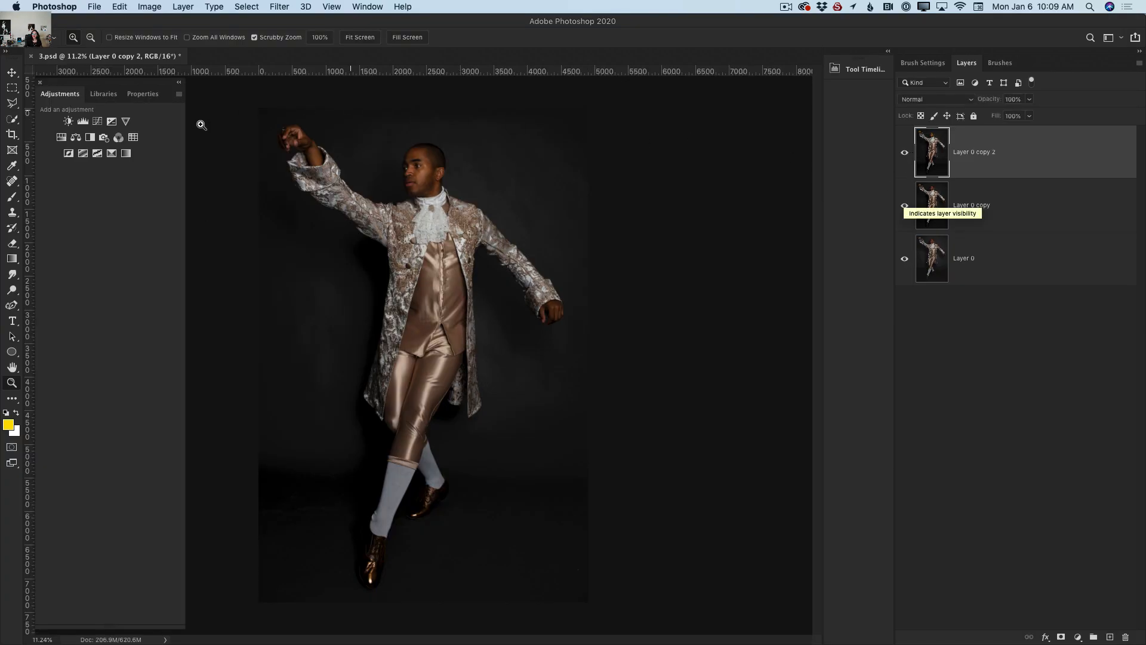
Remove the blemishes and spots on the man's cheek, jaw and forehead with the content-aware Spot Healing Brush
left_click_drag(426, 145, 518, 219)
left_click_drag(13, 177, 101, 190)
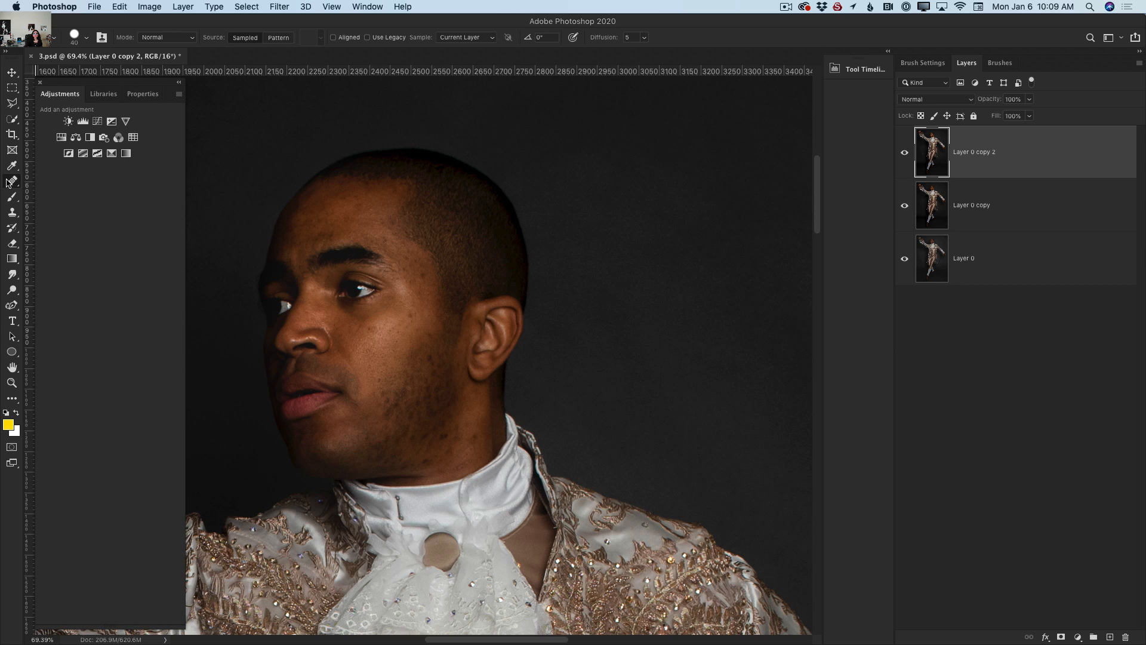
left_click_drag(7, 183, 52, 181)
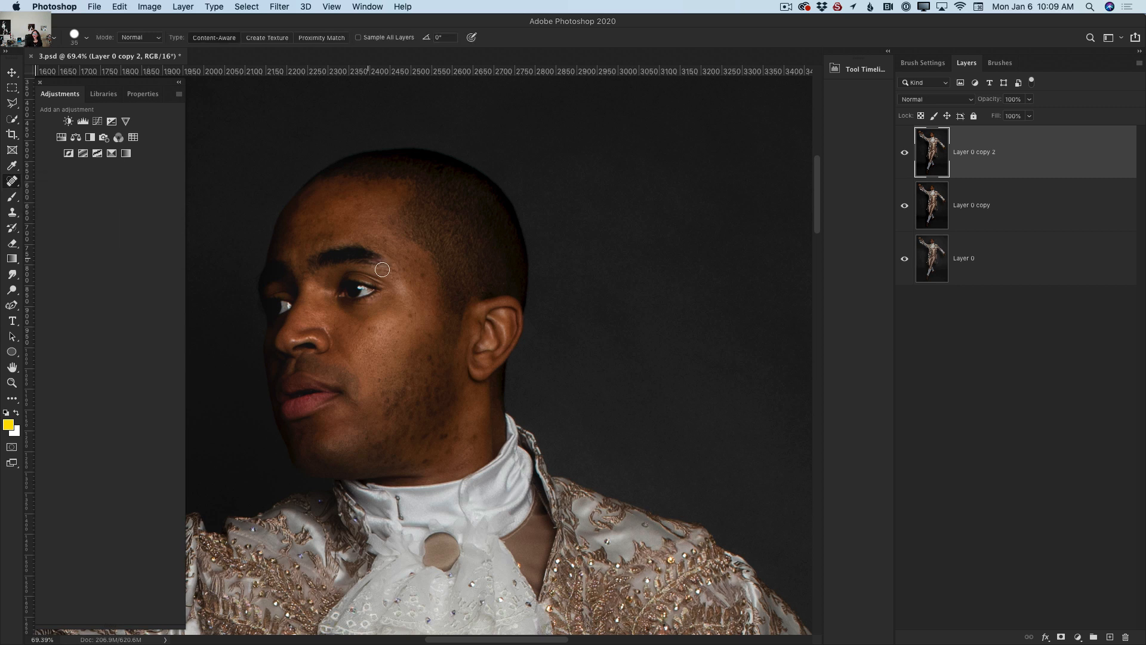
left_click(423, 271)
left_click(413, 314)
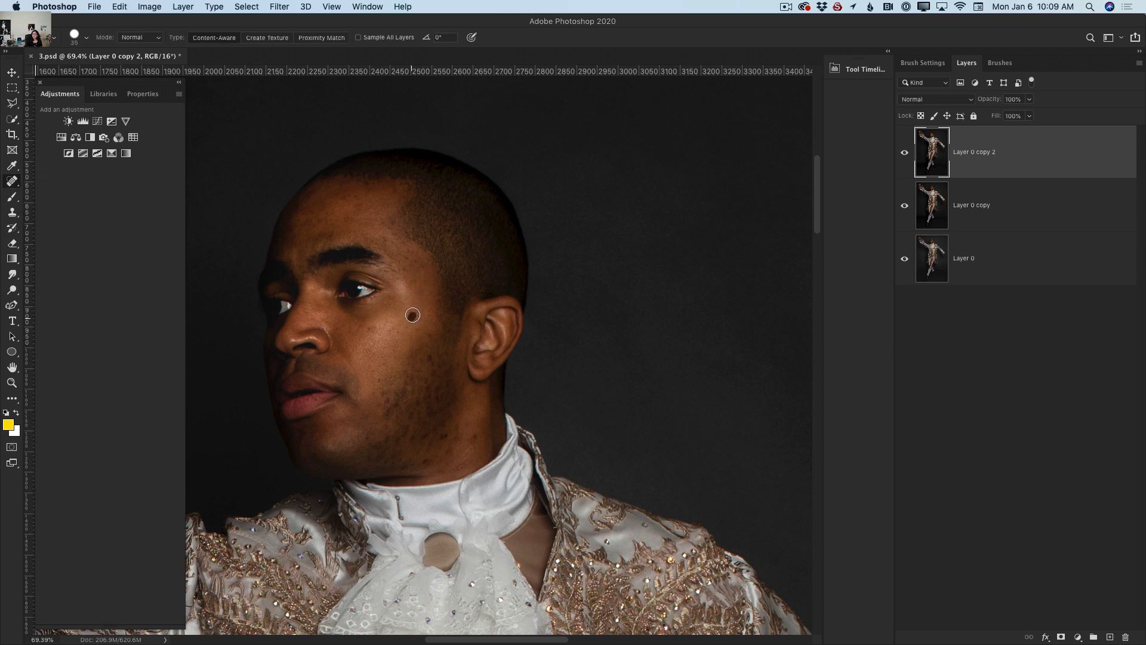
left_click(430, 355)
left_click(389, 393)
left_click(425, 464)
left_click(450, 449)
mouse_move(427, 412)
left_mouse_down()
mouse_move(422, 393)
mouse_move(438, 404)
left_mouse_up()
left_click(417, 403)
left_click(389, 409)
left_click(422, 377)
left_click(427, 381)
left_click(405, 400)
left_click(385, 242)
left_click(329, 236)
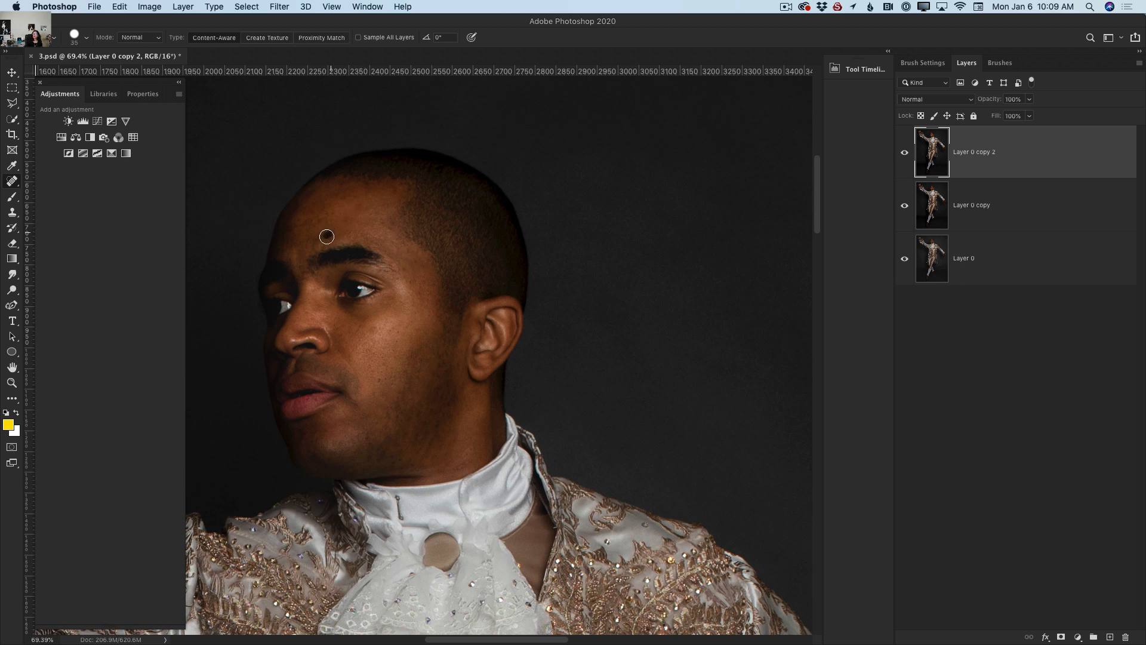
left_click(354, 194)
left_click(386, 375)
left_click(380, 330)
Compare the retouched face with the original photo and the first graded copy by switching the visibility of both copies
left_click(905, 203)
left_click(906, 152)
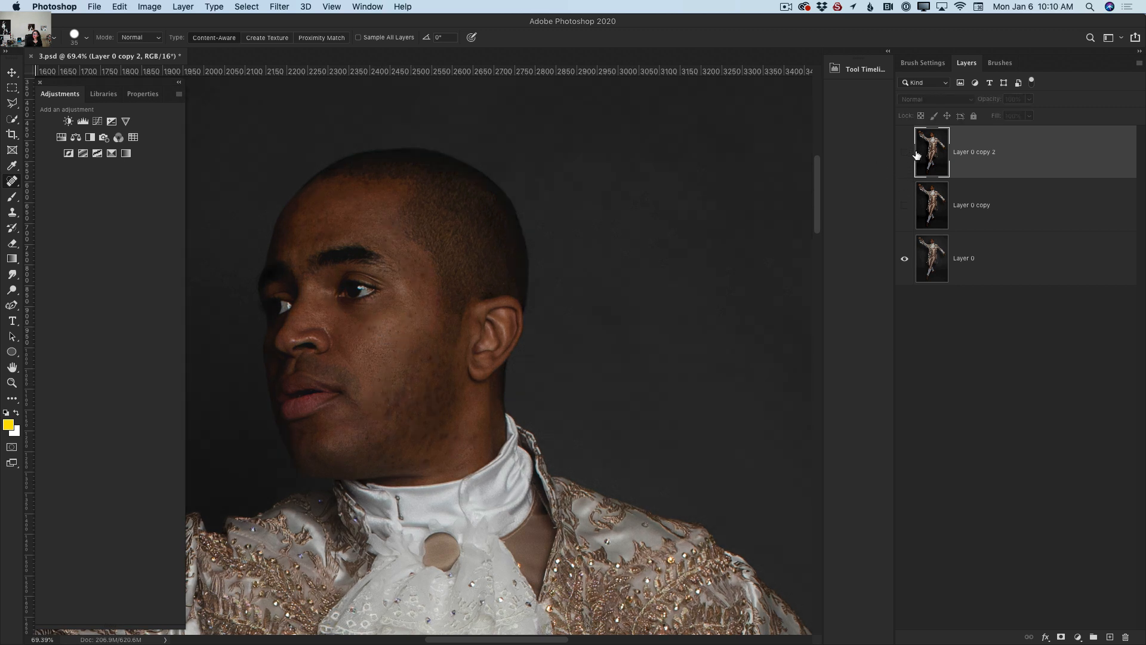
left_click(905, 153)
left_click(905, 153)
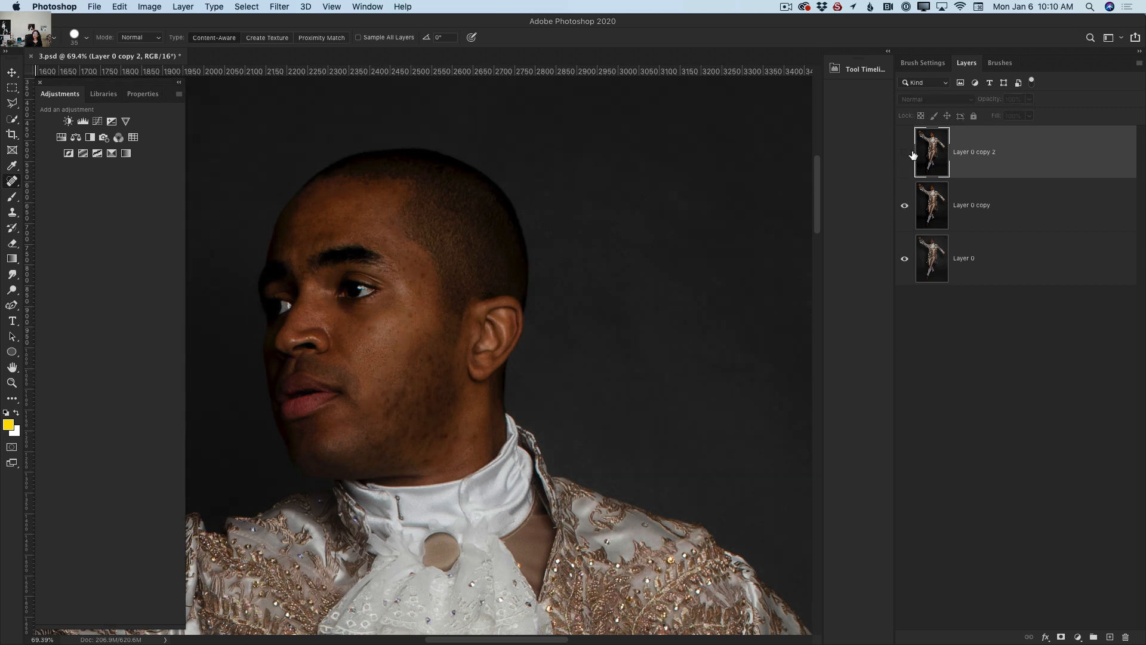
left_click(905, 153)
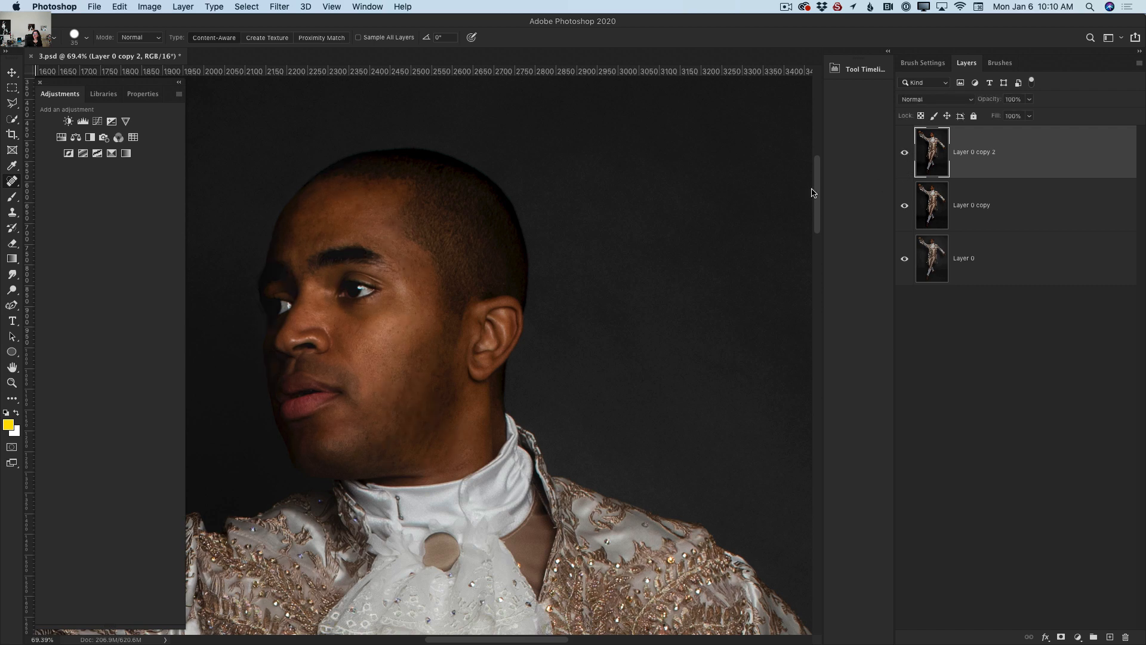
Remove the buttonhole mark, loose threads and small flaws along the satin waistcoat's centre front with the content-aware Spot Healing Brush
left_click_drag(817, 208, 816, 288)
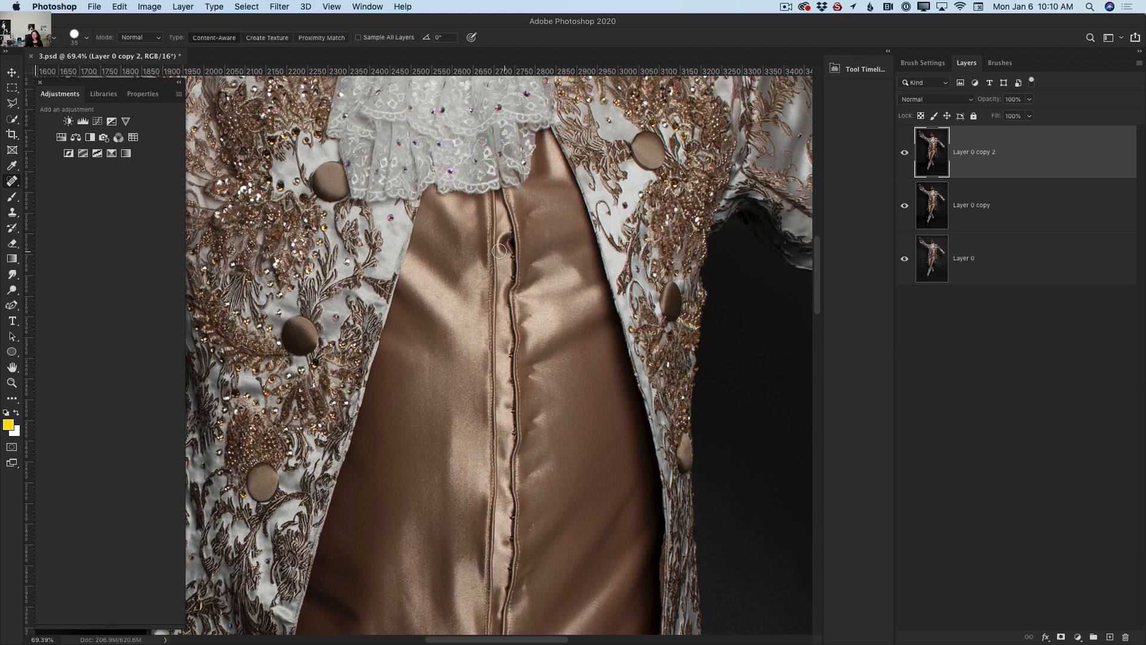
mouse_move(503, 240)
left_mouse_down()
mouse_move(518, 272)
mouse_move(500, 246)
left_mouse_up()
mouse_move(503, 346)
left_mouse_down()
mouse_move(509, 385)
mouse_move(506, 338)
left_mouse_up()
left_click_drag(507, 404, 509, 405)
left_click_drag(532, 531, 532, 541)
left_click_drag(532, 375, 532, 384)
left_click_drag(503, 434, 502, 430)
Remove the bright reflections from the toes of both shoes with the Spot Healing Brush and compare against the layer below
left_click(12, 382)
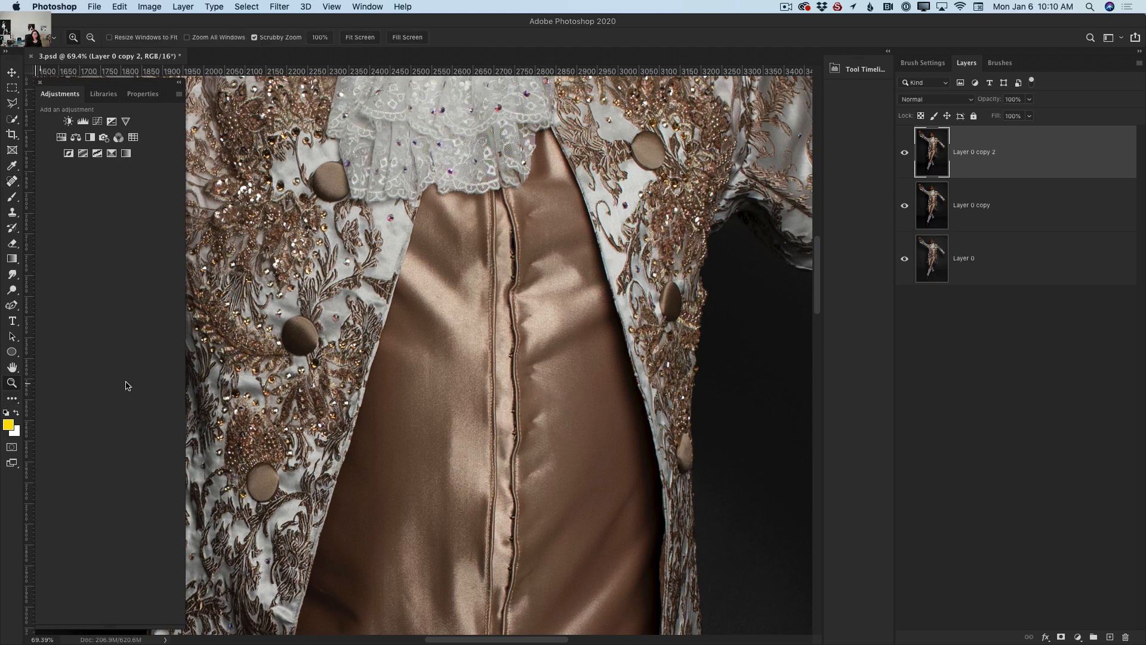
left_click_drag(469, 357, 334, 370)
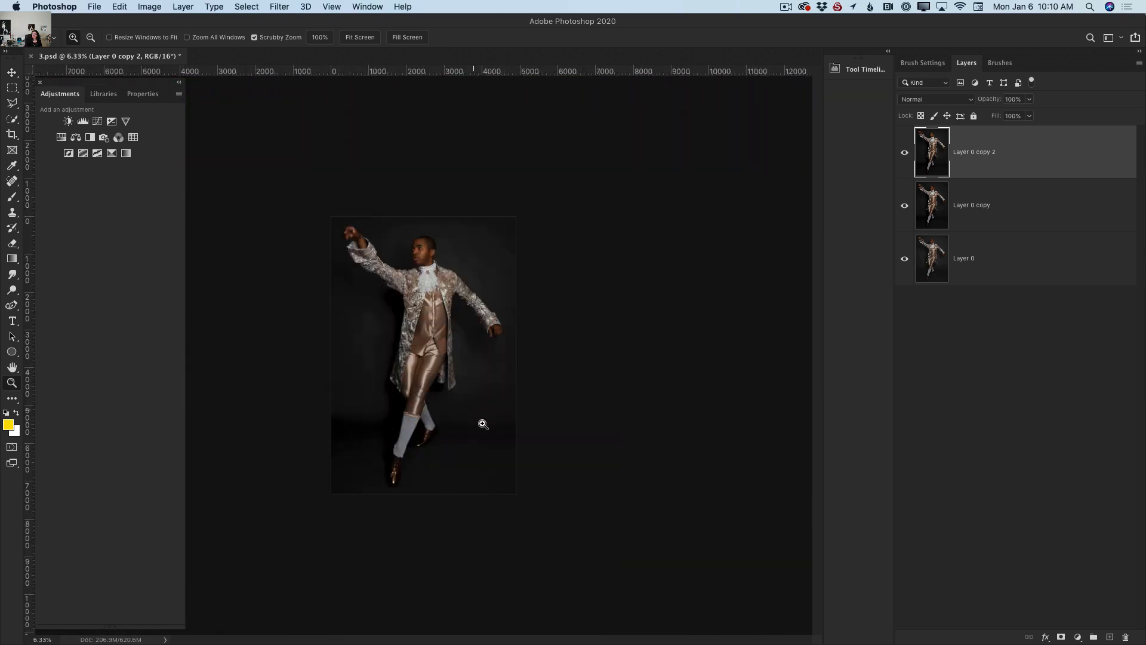
left_click_drag(398, 500, 574, 323)
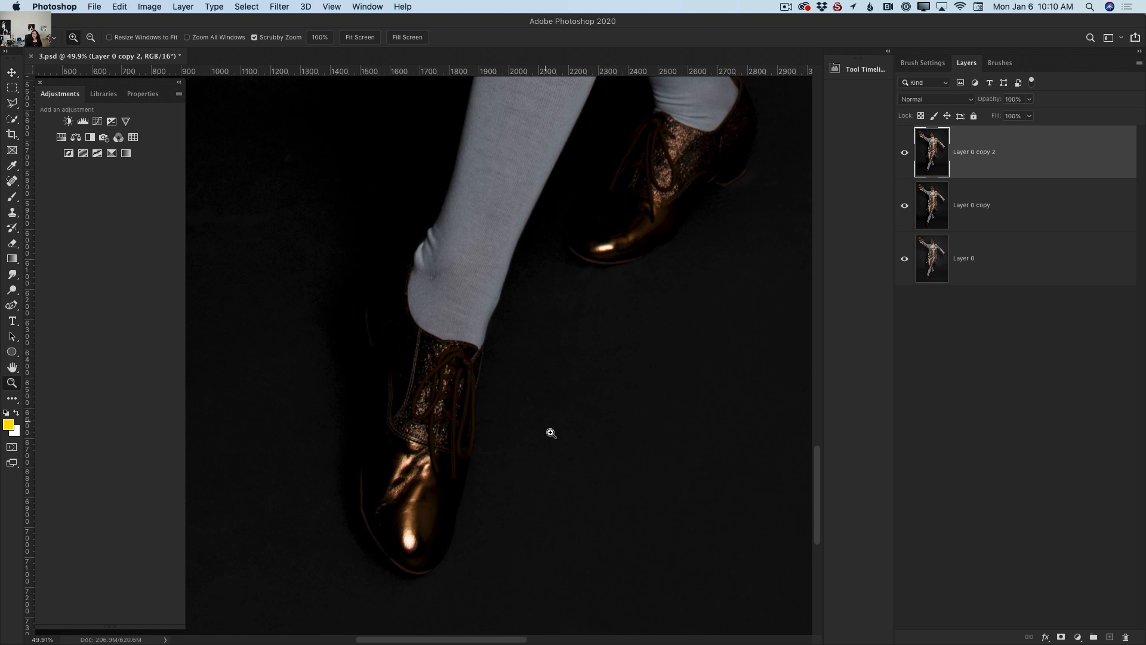
left_click_drag(16, 178, 60, 181)
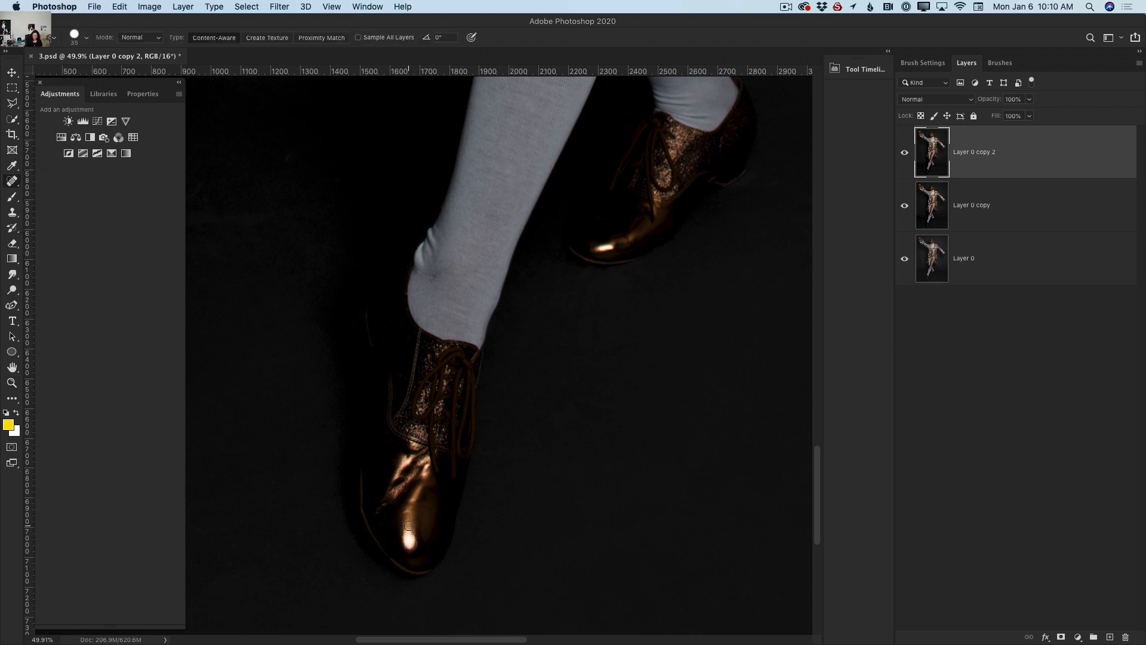
left_click_drag(409, 539, 409, 548)
left_click(604, 247)
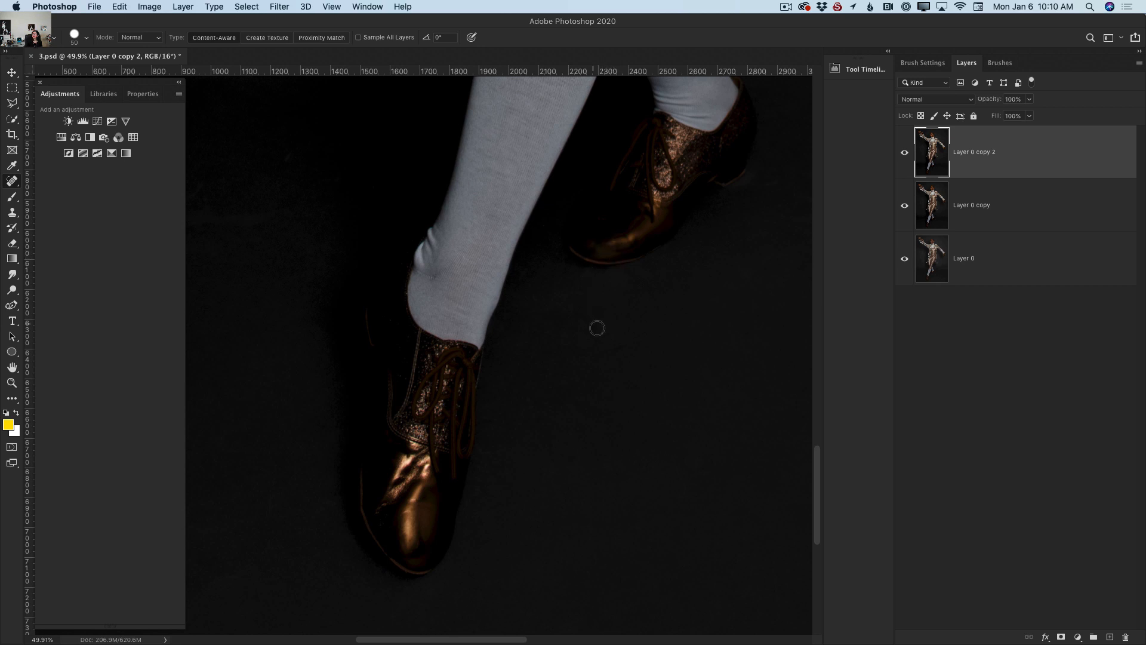
left_click(904, 152)
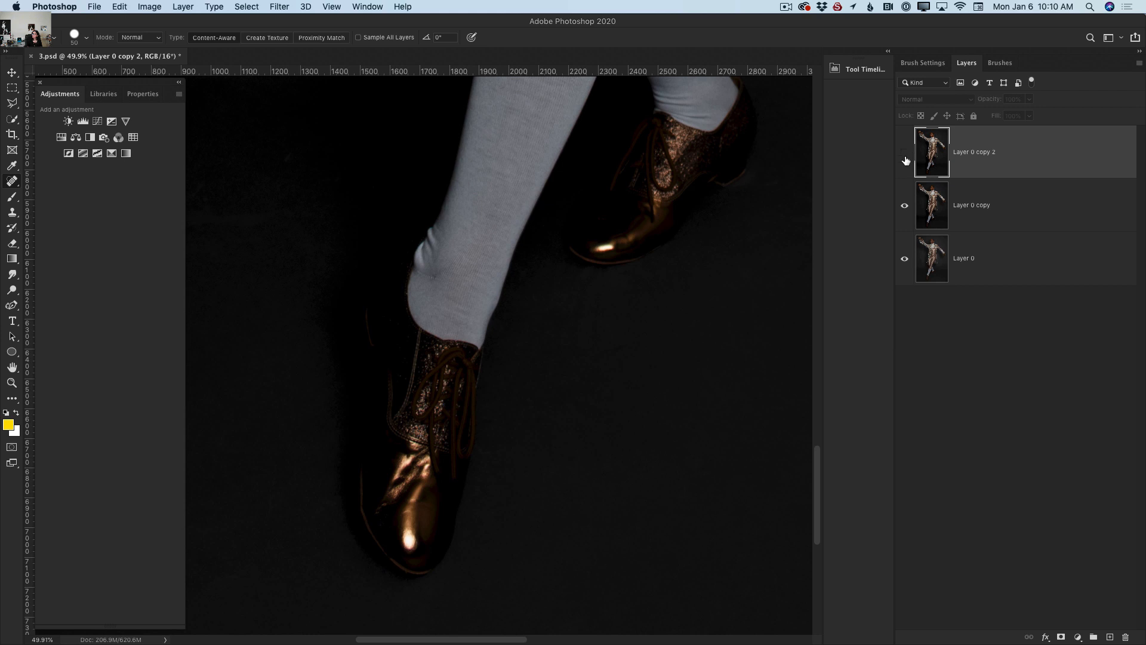
left_click(904, 152)
Open the Liquify filter on the top copy of the photo
left_click(11, 382)
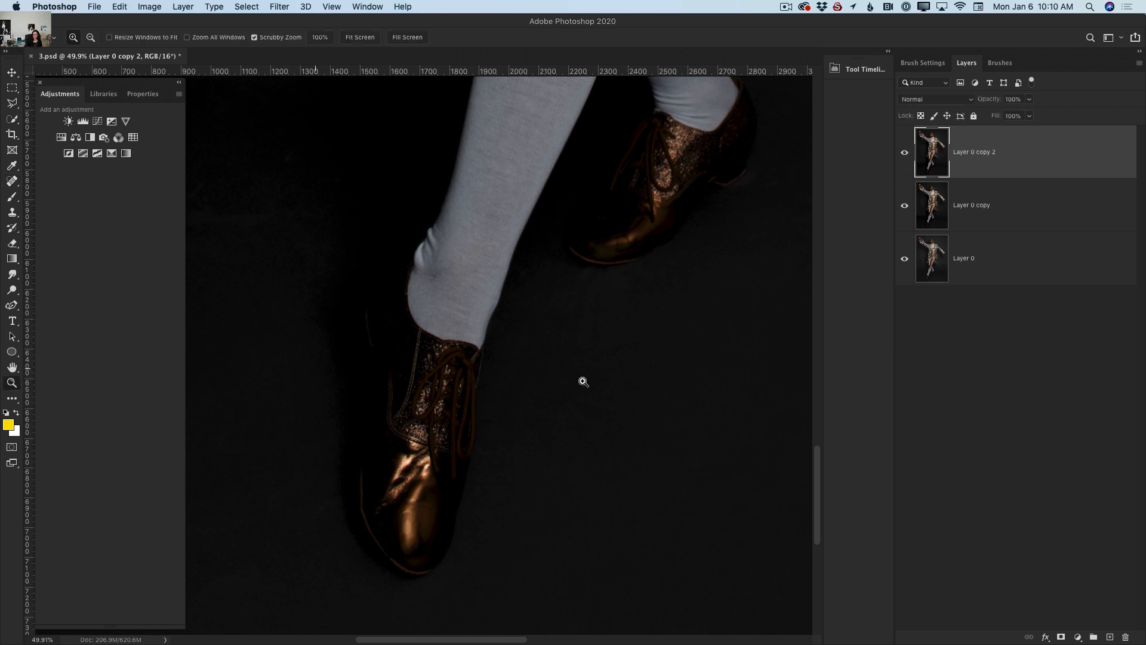
left_click_drag(604, 398, 545, 392)
left_click_drag(607, 373, 552, 374)
key("super+0")
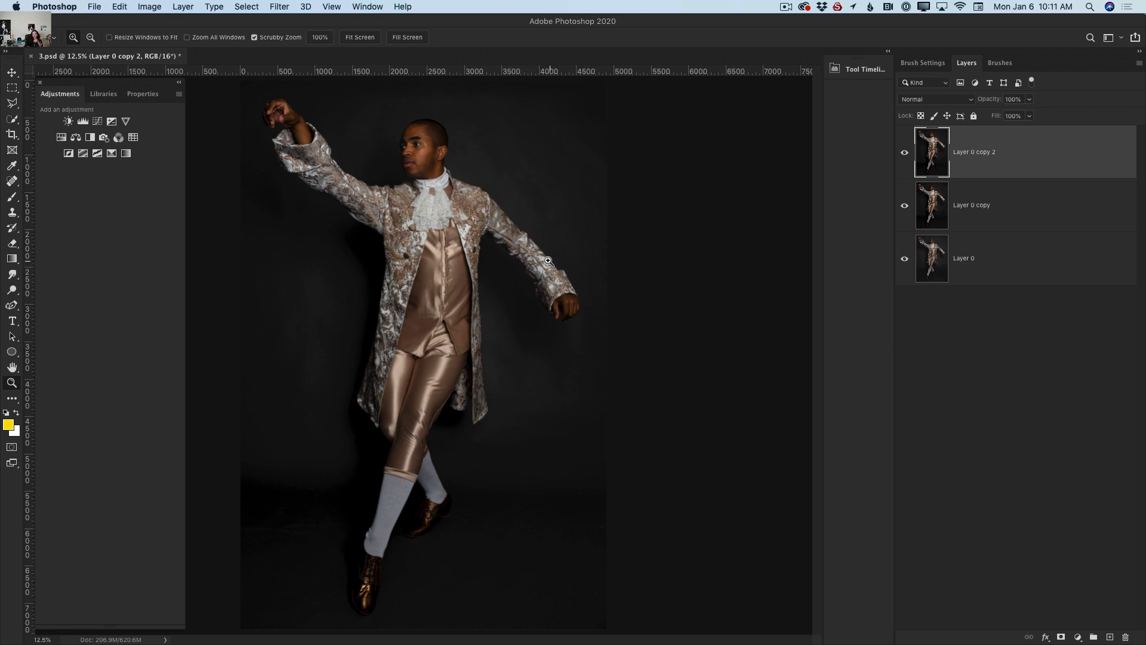
left_click(277, 8)
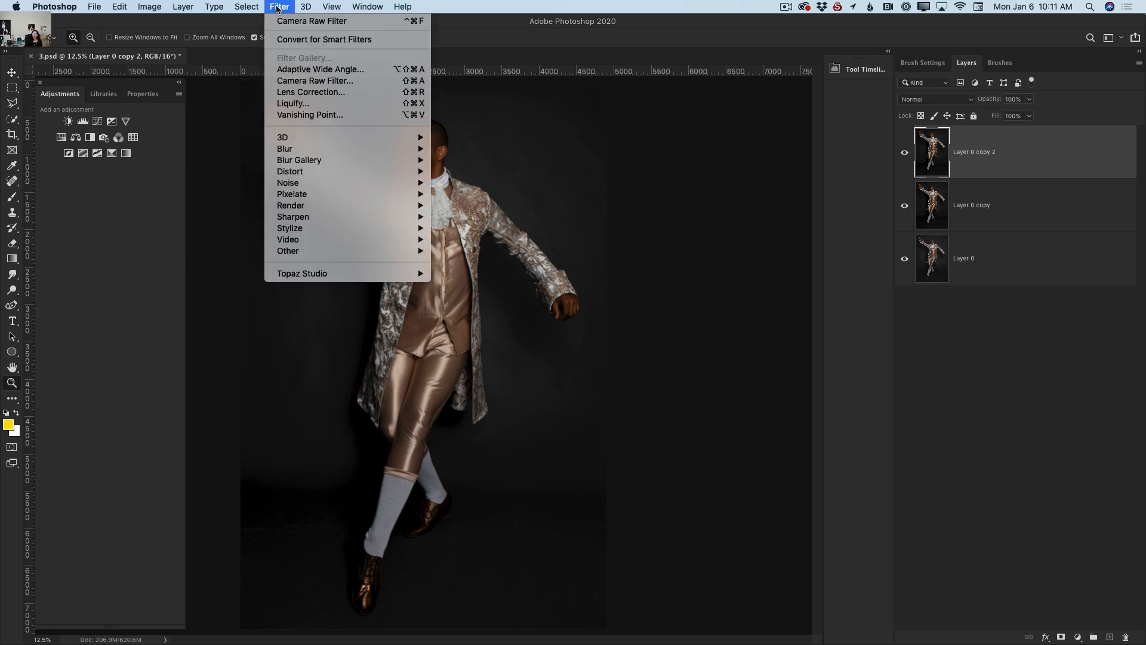
left_click(305, 106)
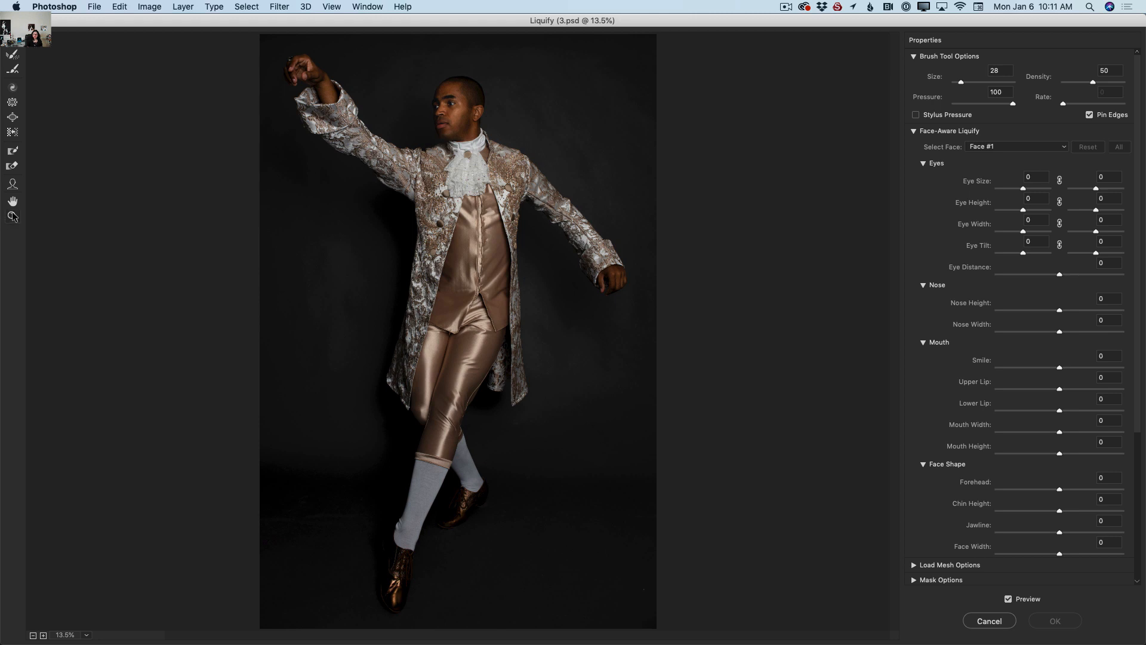
Push in the bulges on the upper and lower edges of the lowered arm's sleeve using Forward Warp at brush size 144
left_click(13, 217)
left_click(665, 327)
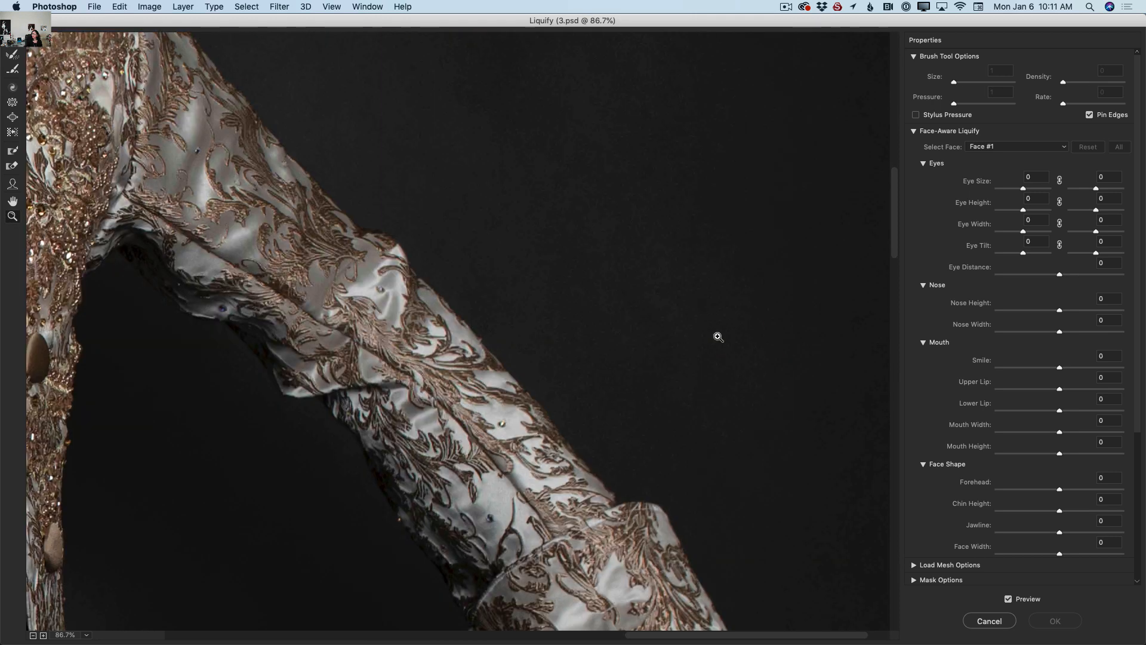
left_click(713, 340)
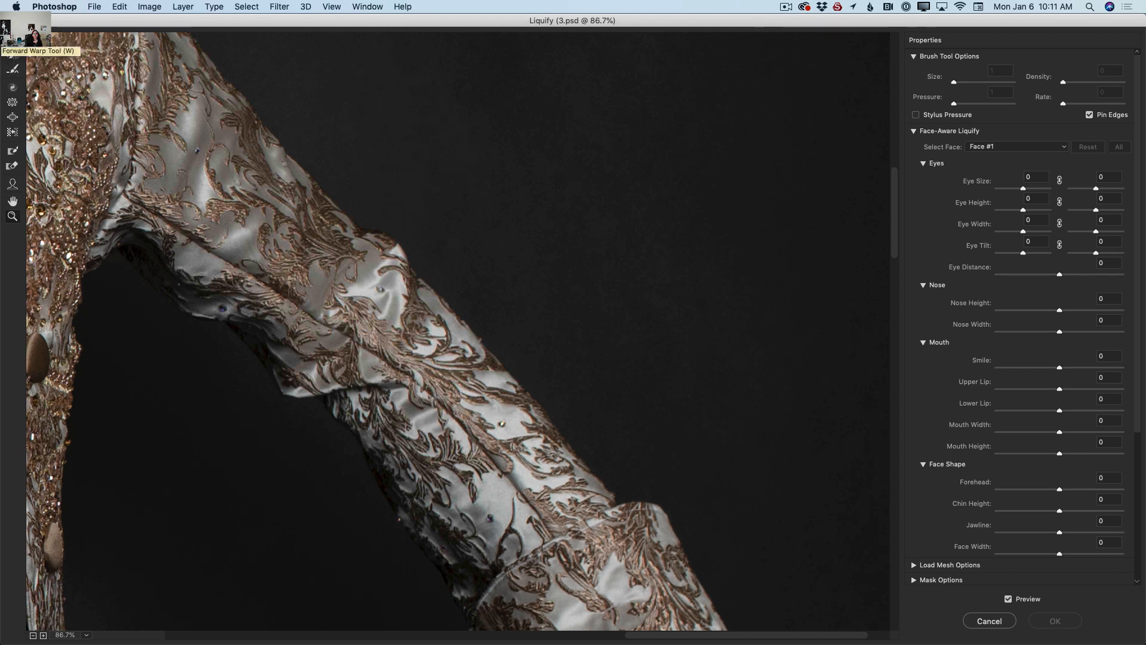
left_click(12, 54)
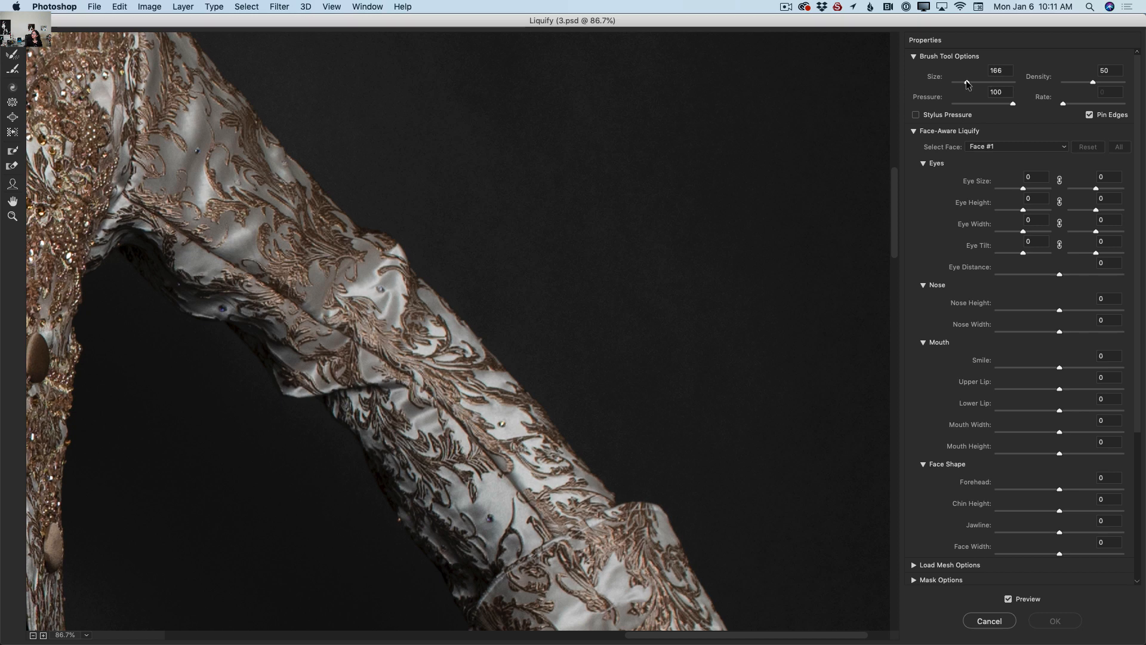
left_click_drag(968, 84, 967, 84)
mouse_move(391, 225)
left_mouse_down()
mouse_move(387, 234)
mouse_move(412, 237)
left_mouse_up()
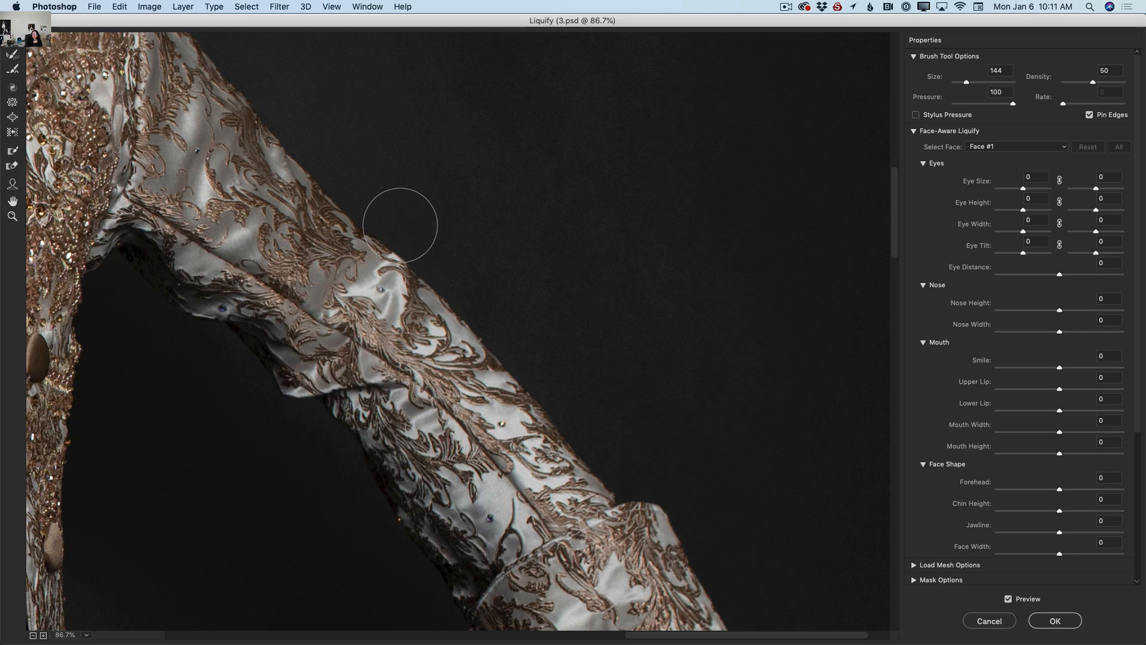
mouse_move(279, 406)
left_mouse_down()
mouse_move(291, 387)
mouse_move(277, 396)
mouse_move(294, 403)
mouse_move(271, 388)
left_mouse_up()
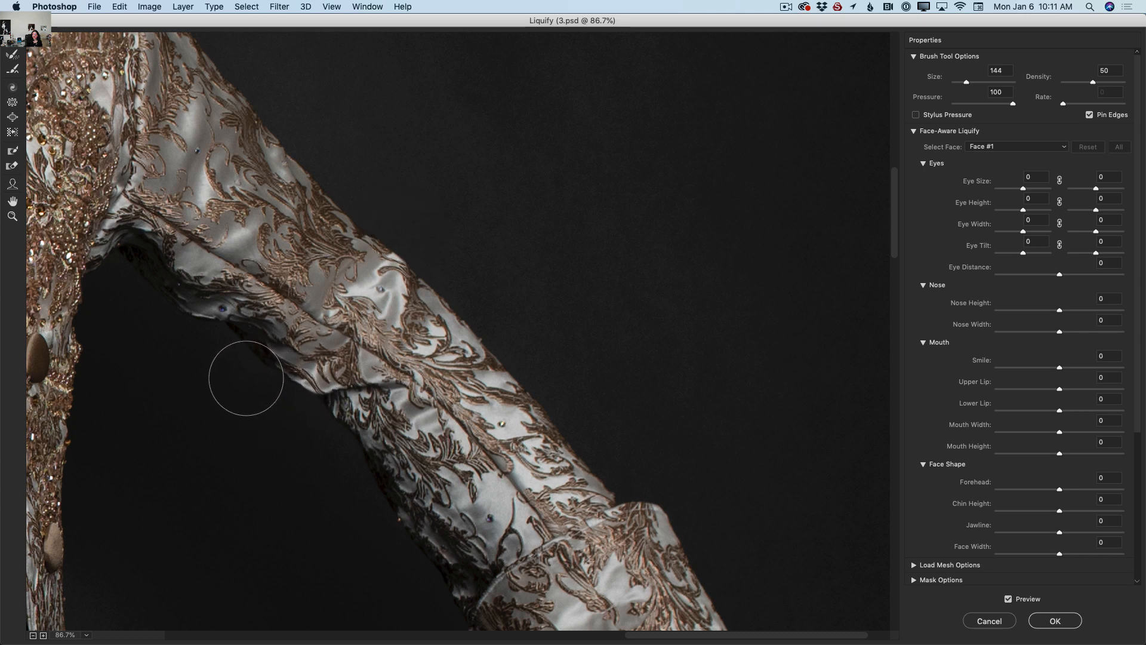
left_click_drag(189, 332, 182, 324)
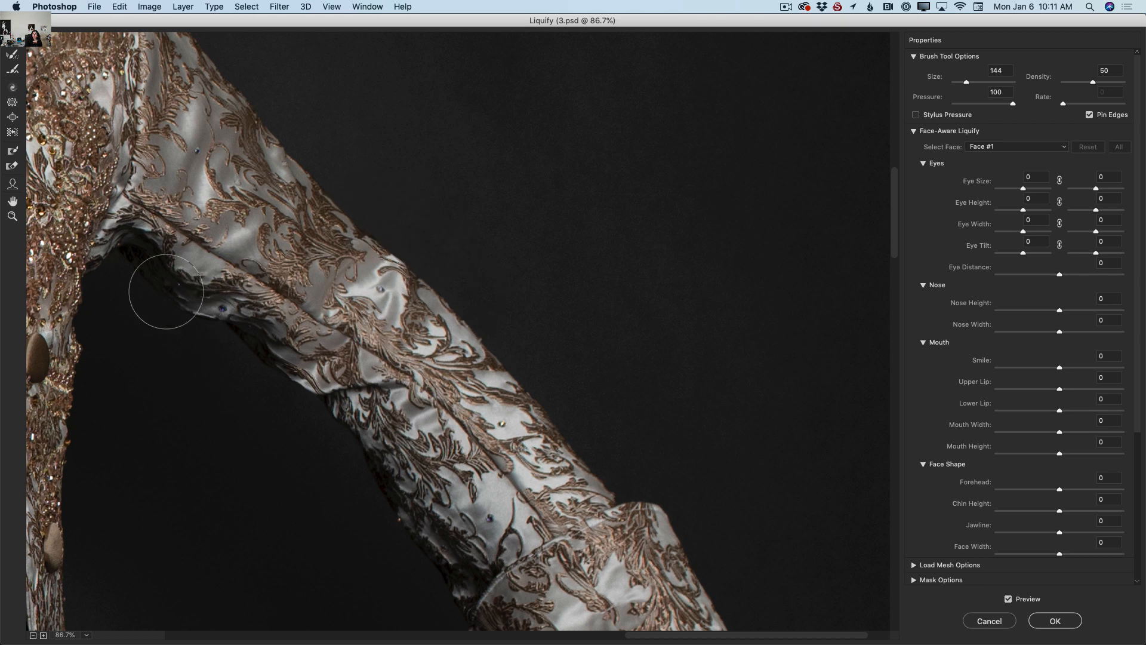
Flatten the bulging sock folds at the front foot's ankle using the Forward Warp tool at brush size 28
left_click(12, 216)
left_click(483, 307, "alt")
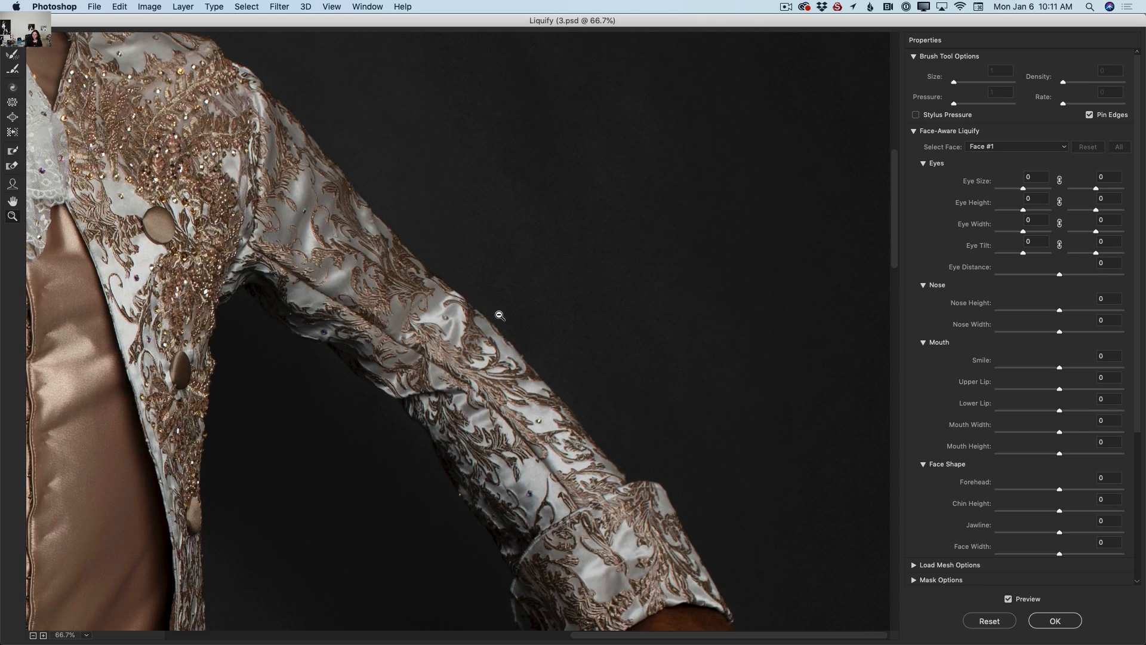
left_click(502, 316, "alt")
left_click(522, 325, "alt")
left_click(531, 333, "alt")
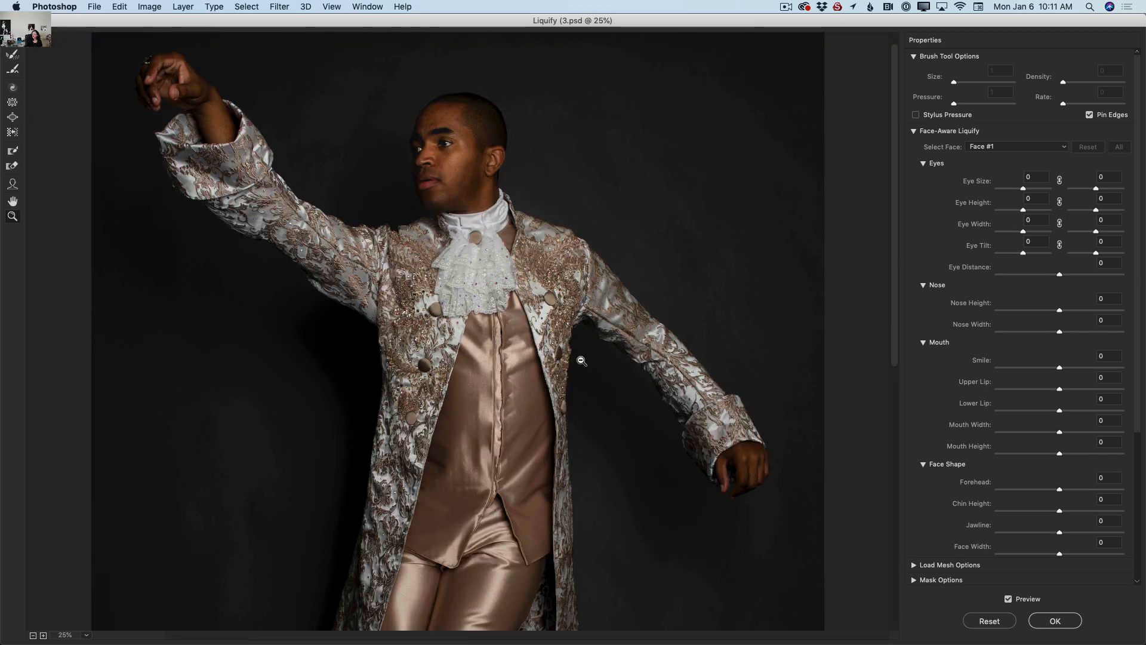
left_click(590, 371, "alt")
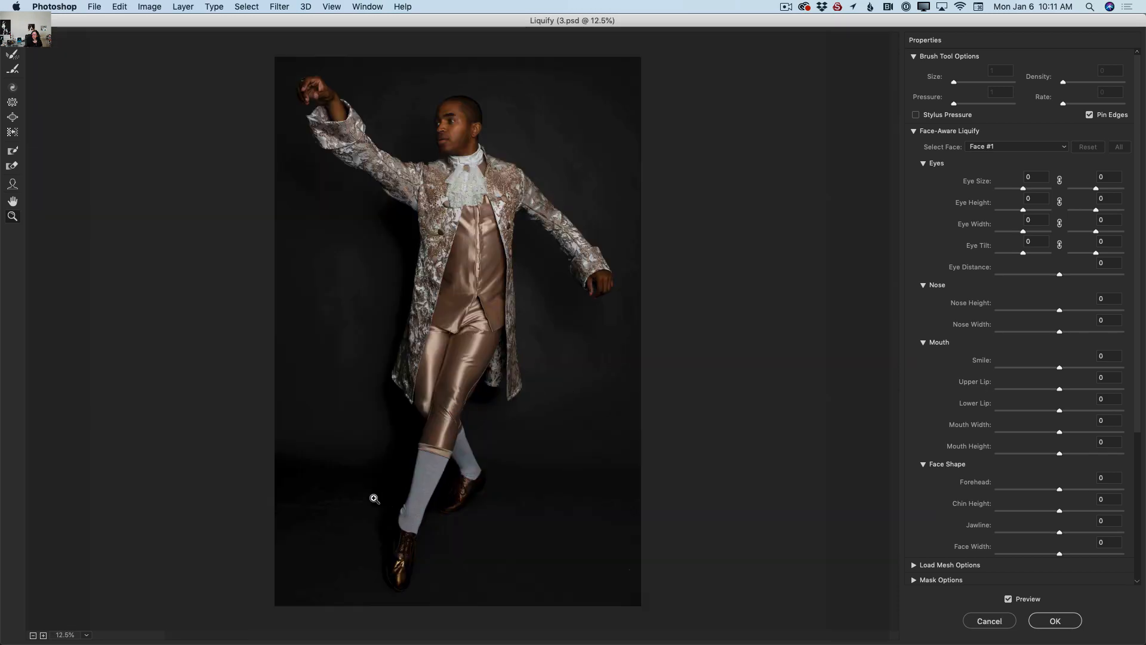
left_click_drag(375, 498, 486, 530)
left_click_drag(88, 146, 310, 303)
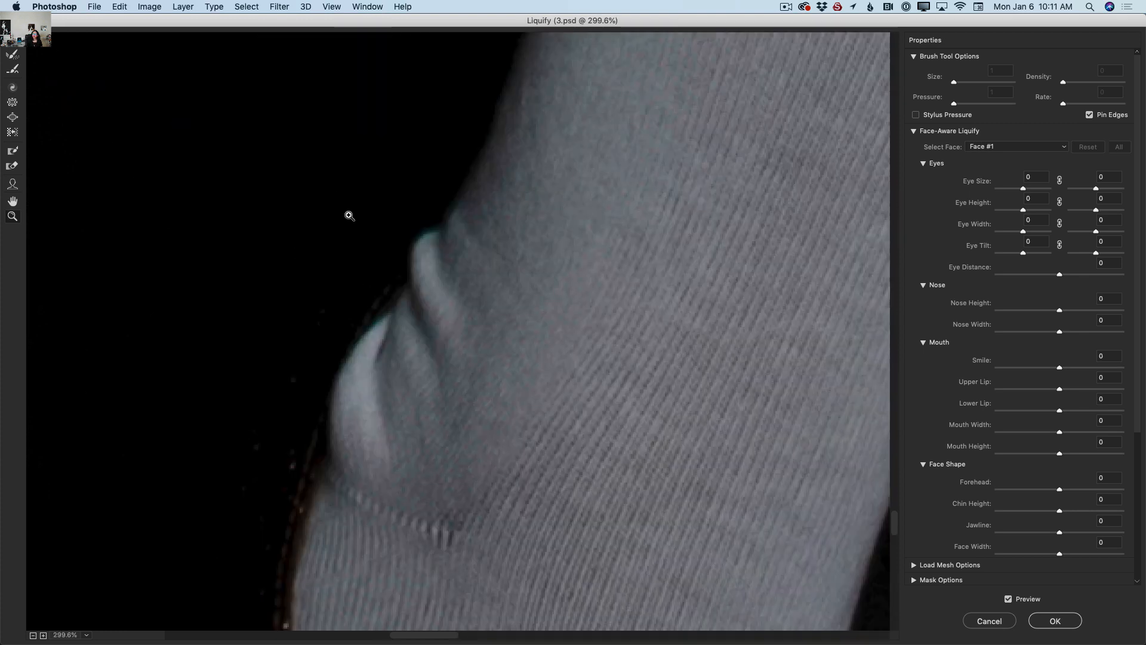
left_click(14, 53)
left_click_drag(966, 80, 962, 80)
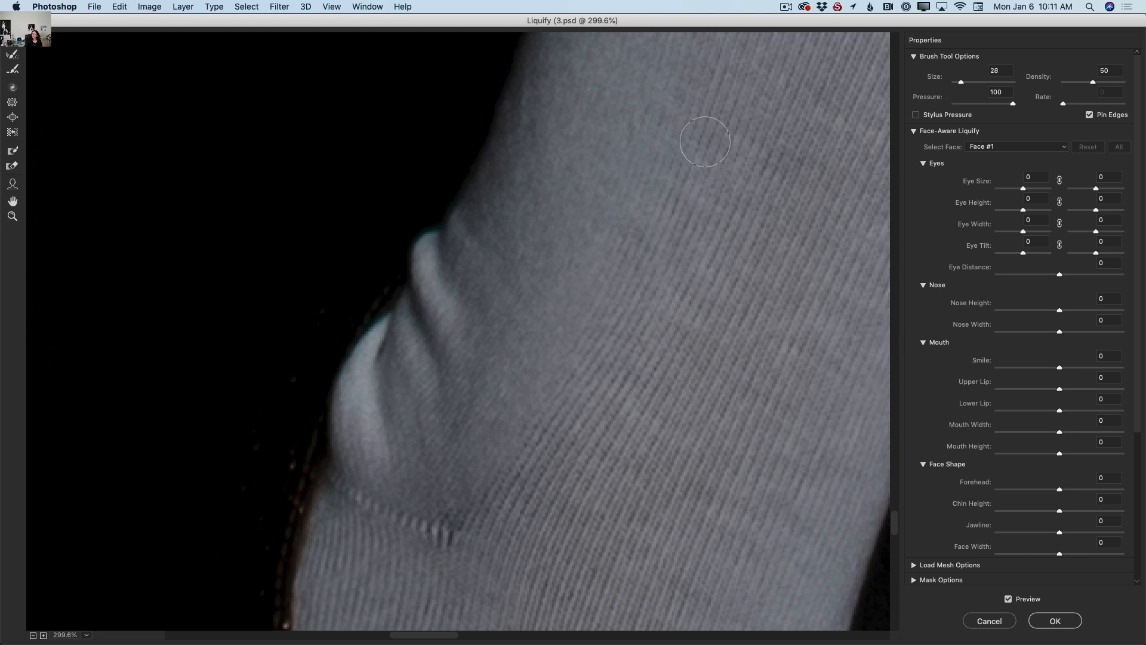
mouse_move(420, 233)
left_mouse_down()
mouse_move(427, 225)
mouse_move(408, 259)
mouse_move(425, 230)
mouse_move(415, 251)
left_mouse_up()
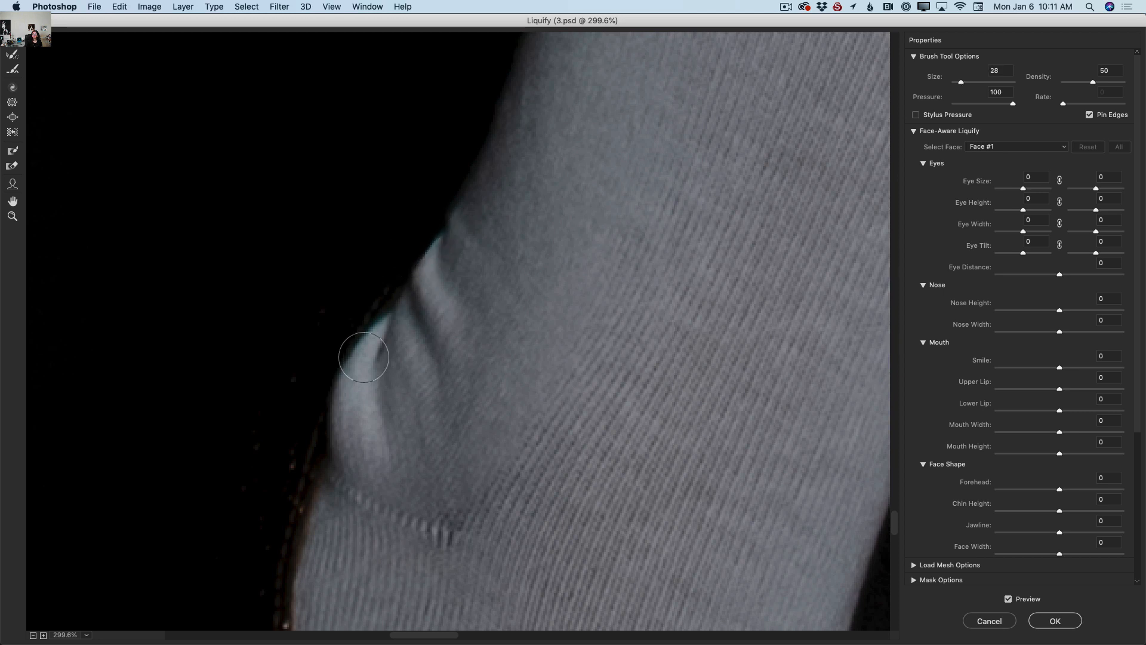
mouse_move(326, 396)
left_mouse_down()
mouse_move(340, 358)
mouse_move(320, 396)
mouse_move(333, 413)
mouse_move(356, 335)
mouse_move(343, 388)
mouse_move(332, 389)
mouse_move(343, 413)
mouse_move(341, 366)
left_mouse_up()
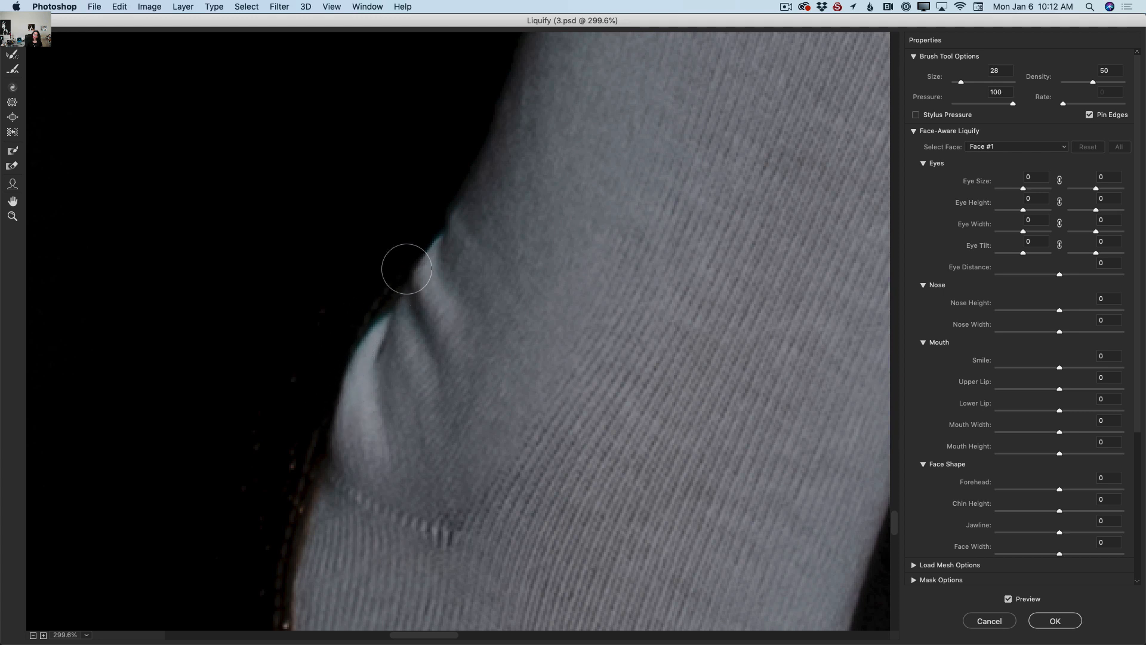
Apply the Liquify changes and compare the result with the layer below by switching the top copy's visibility
left_click(1067, 622)
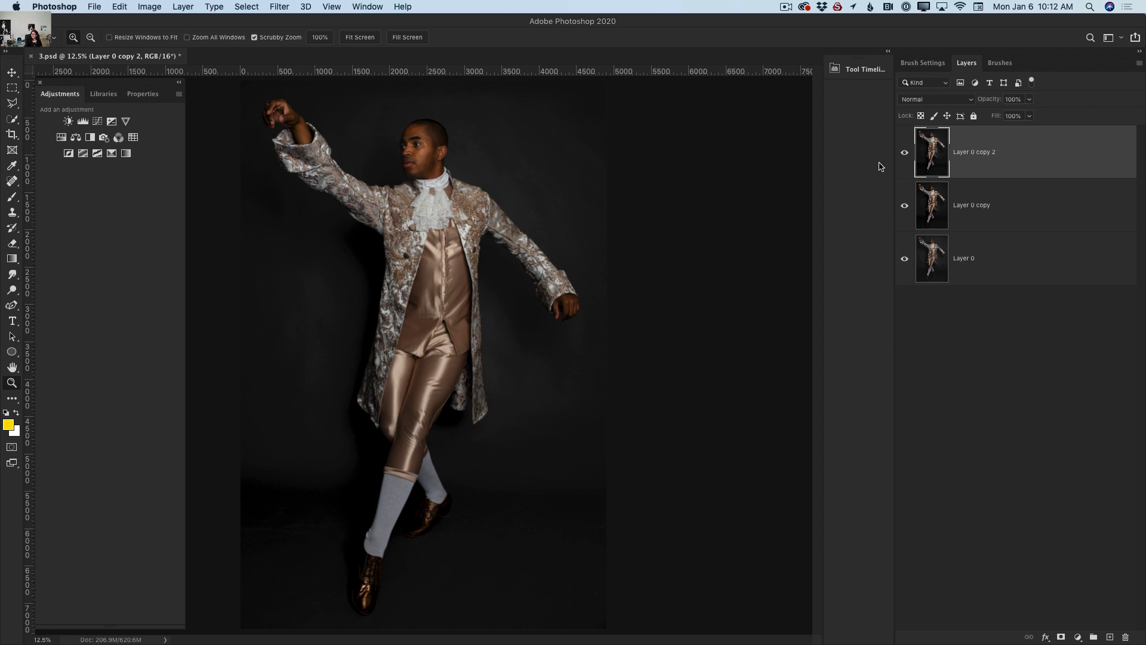
left_click(906, 153)
left_click(905, 154)
Patch the diagonal creases at the front knee of the satin breeches with smooth fabric from just below, using the Patch tool in Source mode
left_click_drag(424, 452, 485, 463)
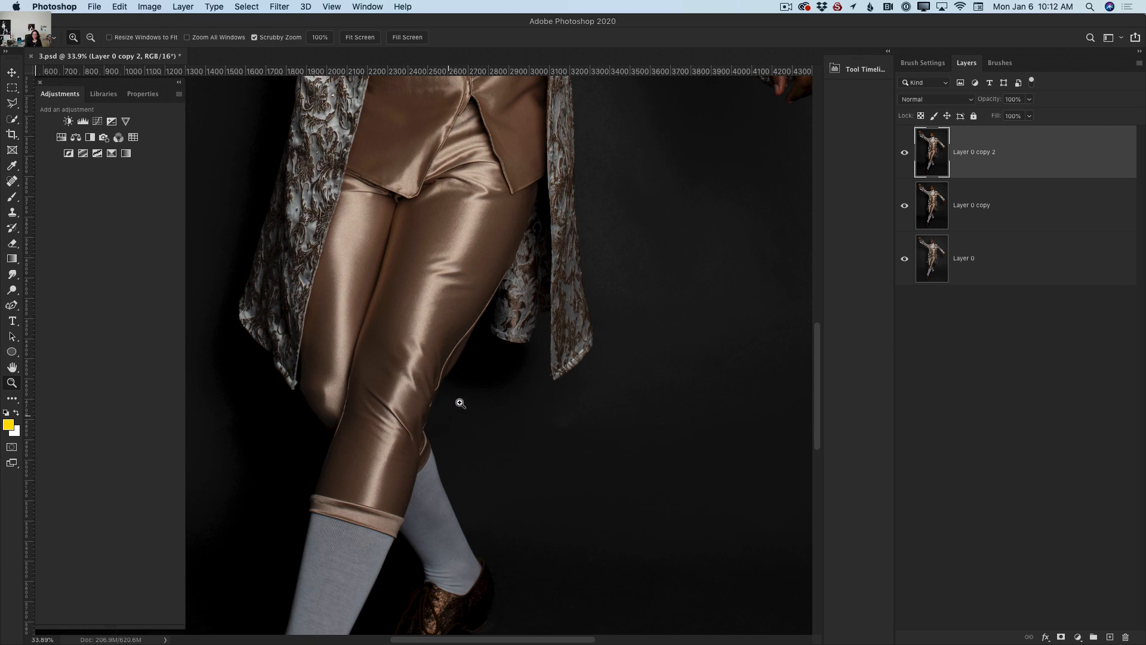
left_click_drag(394, 435, 473, 435)
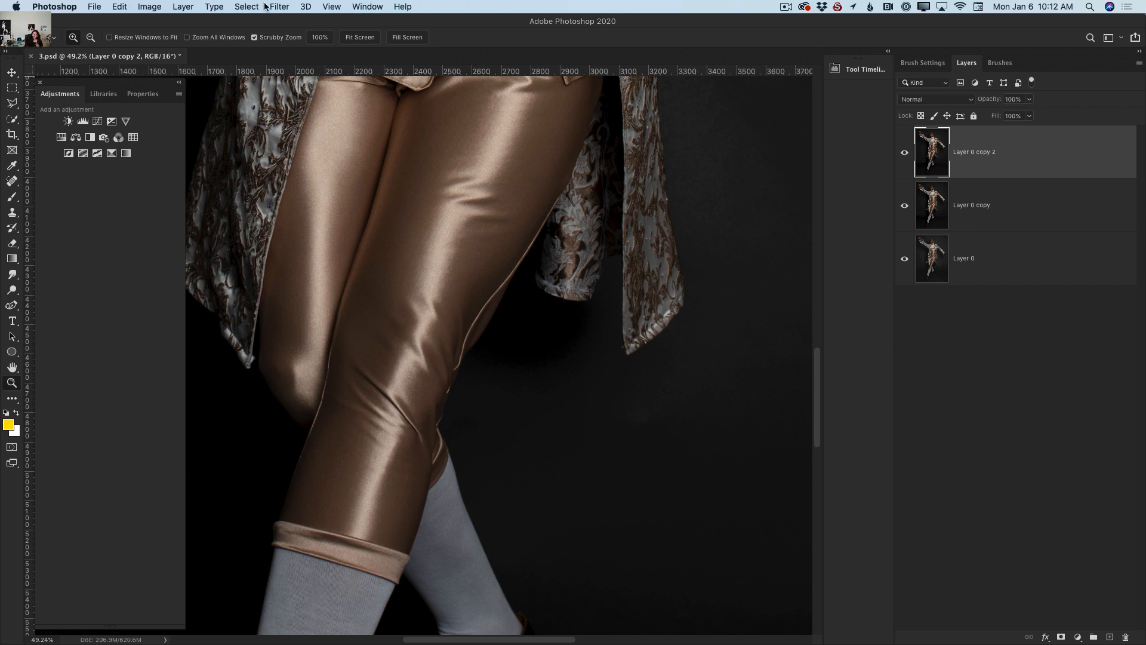
left_click(12, 181)
right_click(12, 182)
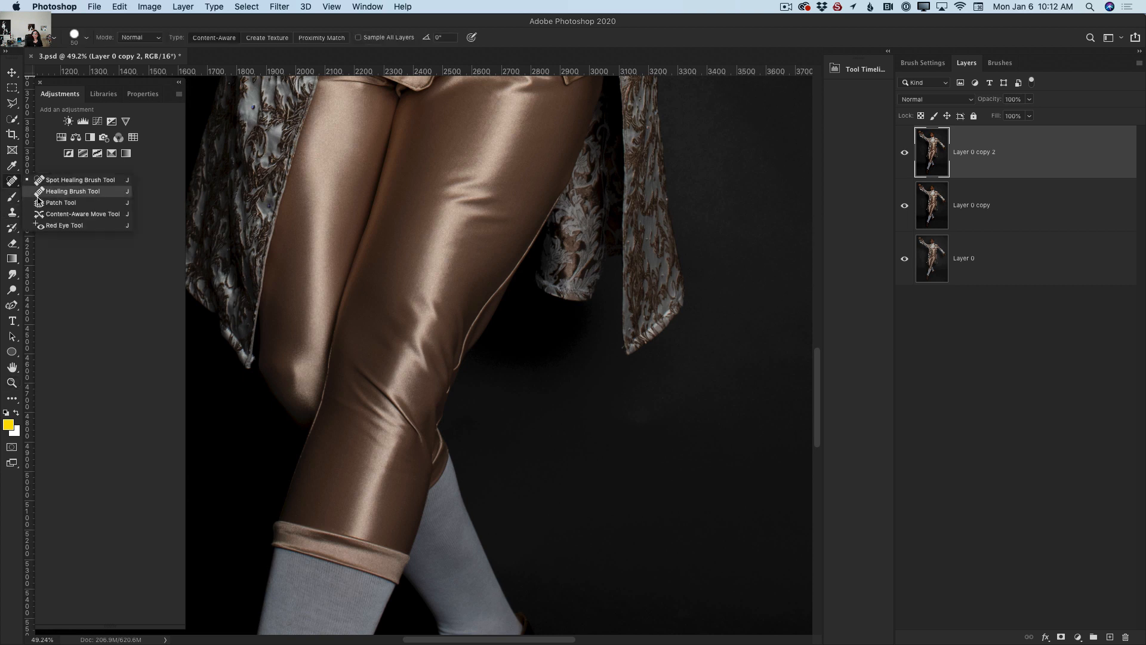
left_click(59, 209)
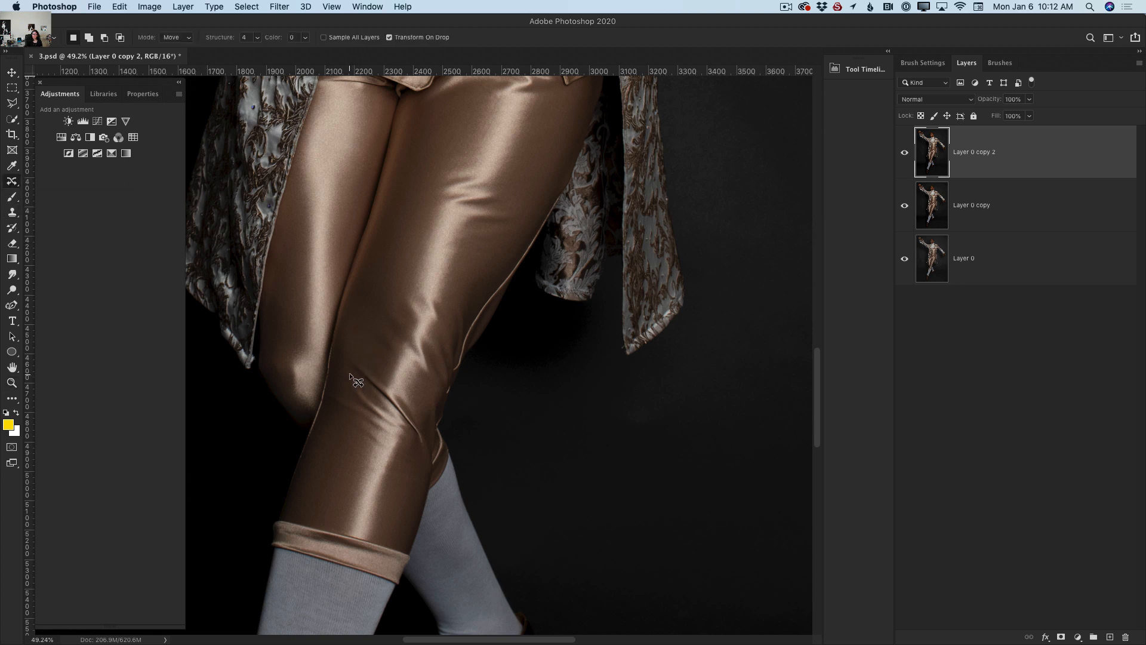
right_click(12, 181)
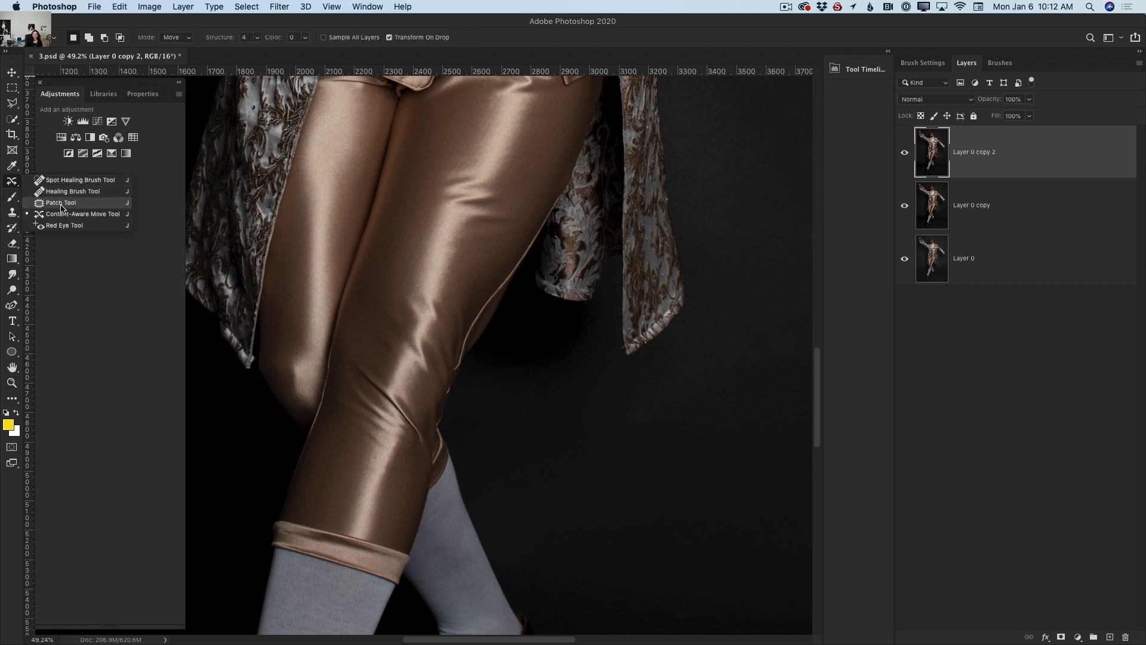
left_click(59, 203)
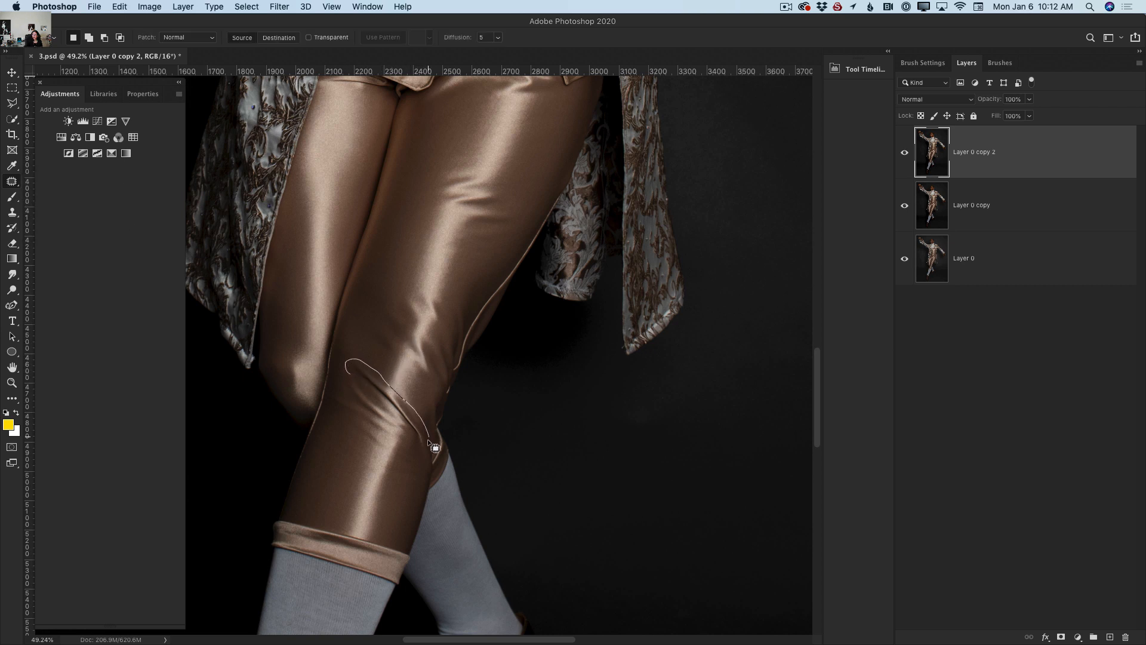
left_click_drag(428, 441, 419, 454)
left_click_drag(348, 403, 350, 378)
left_click_drag(386, 440, 369, 512)
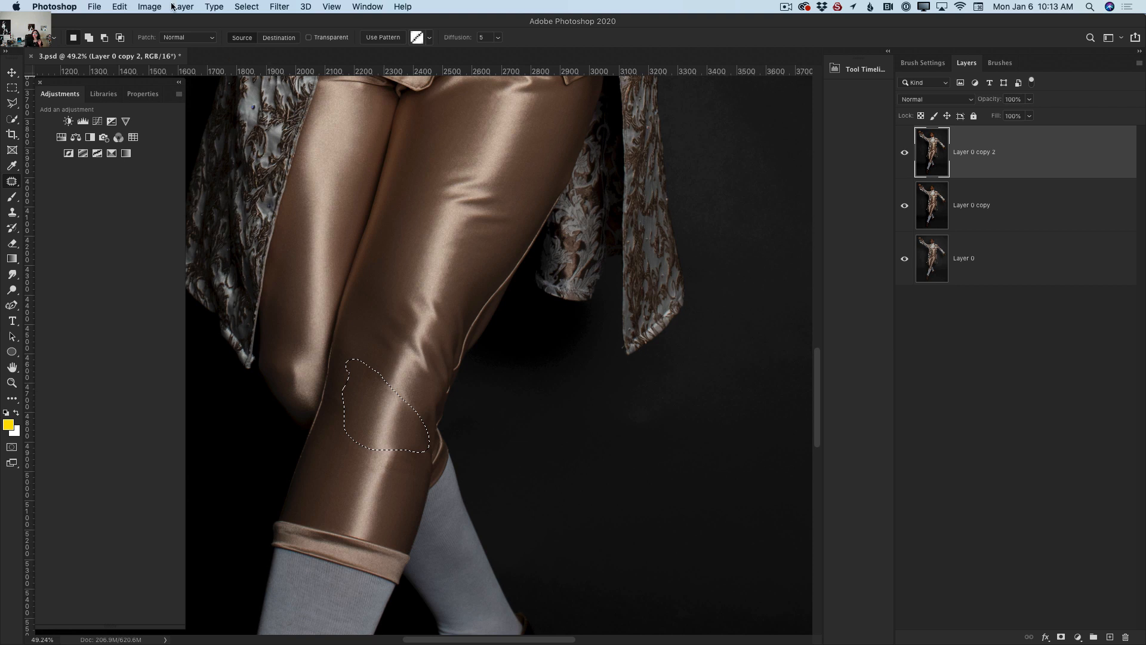
Fade the knee patch to a slightly lower opacity, deselect it, and compare the knee with the layer below
left_click(119, 7)
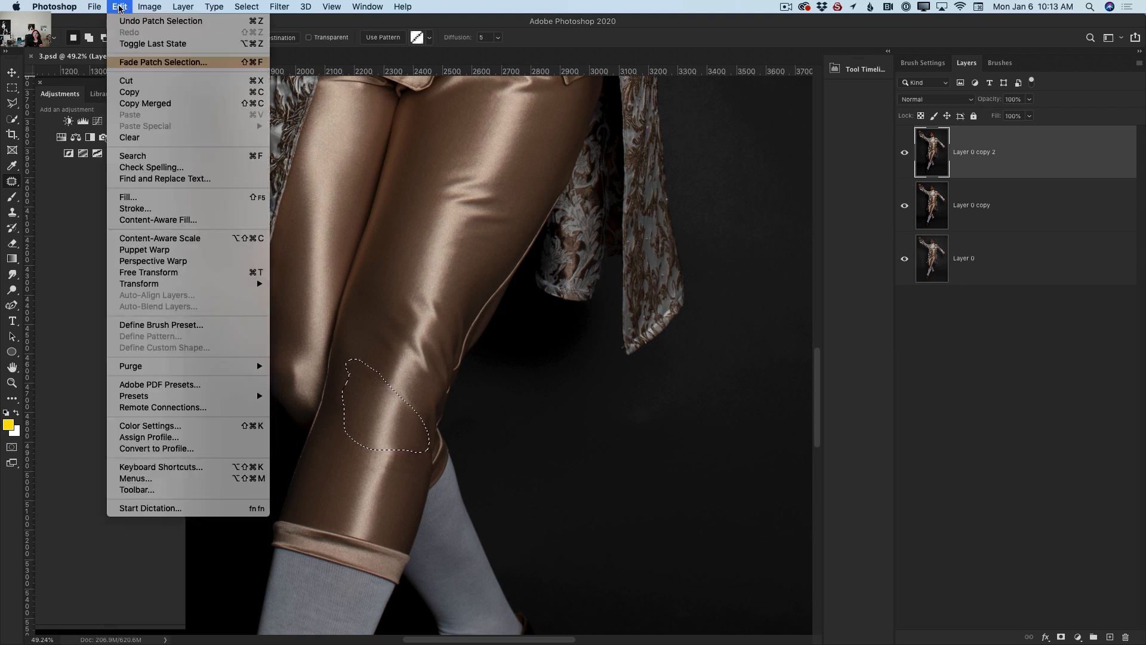
left_click(176, 63)
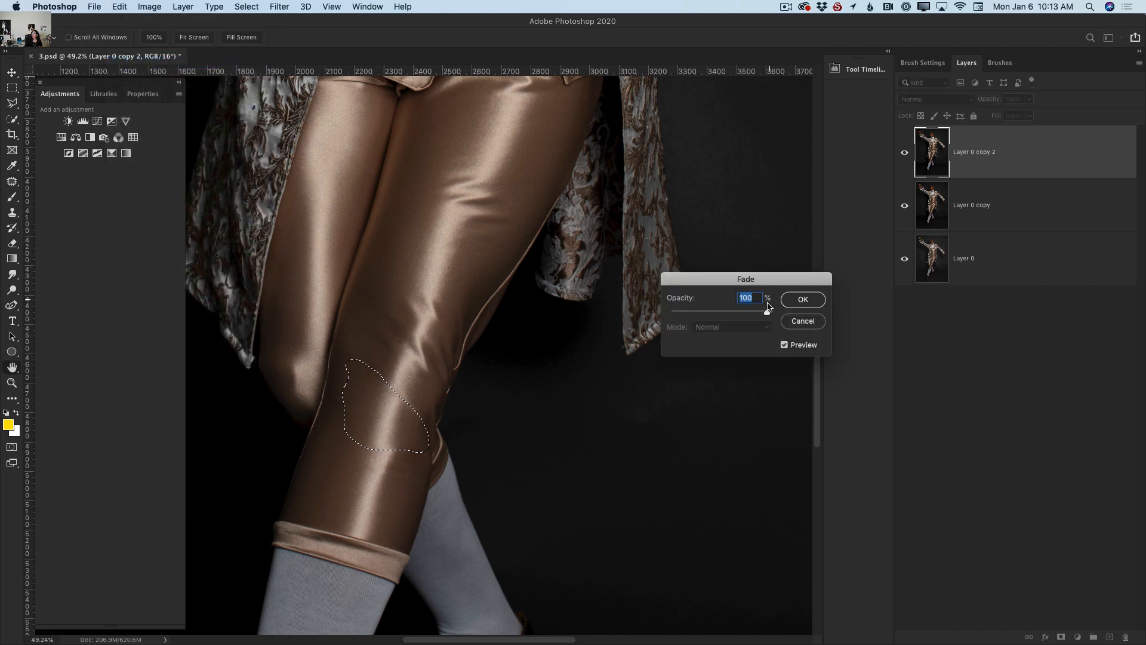
left_click_drag(767, 311, 748, 317)
left_click(803, 300)
key("super+d")
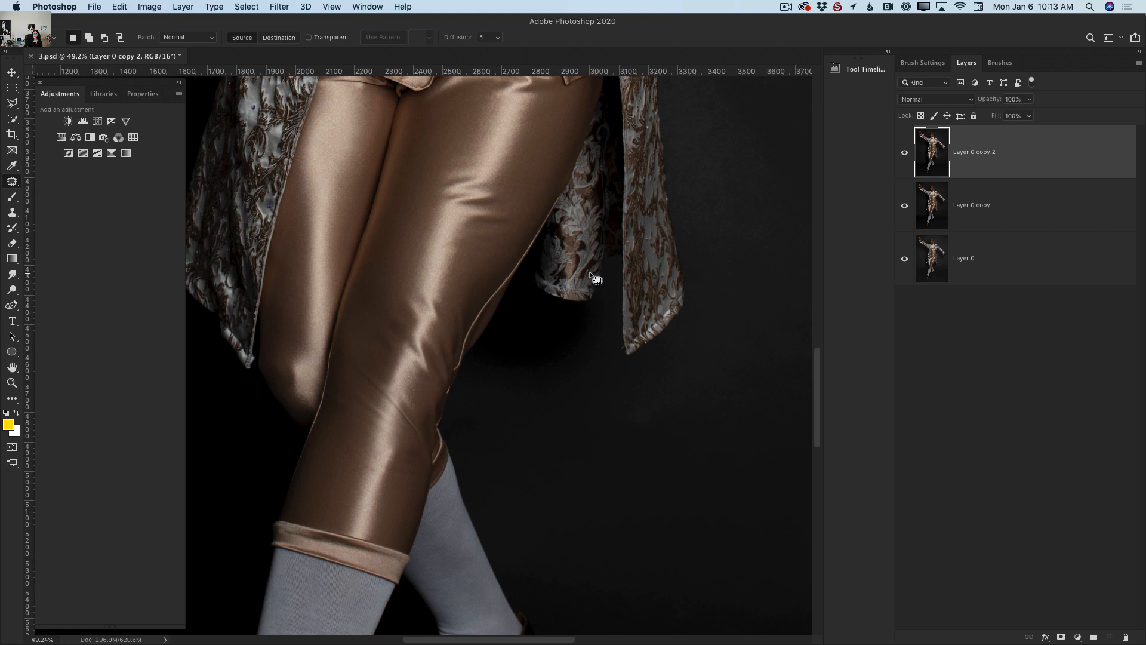
left_click(905, 154)
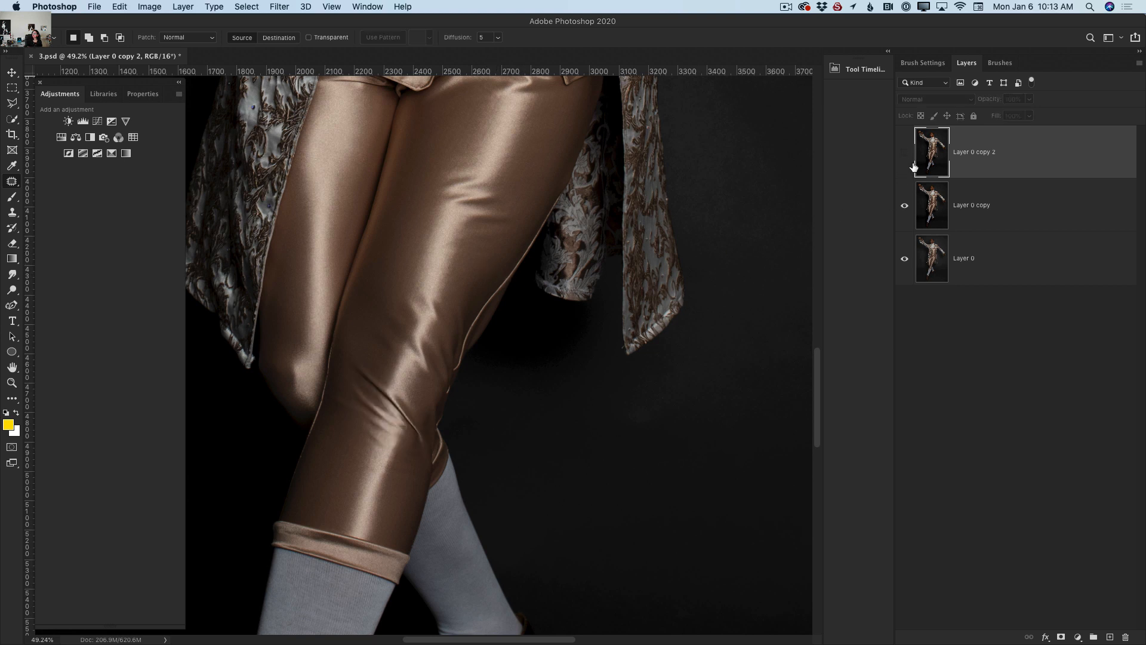
left_click(905, 154)
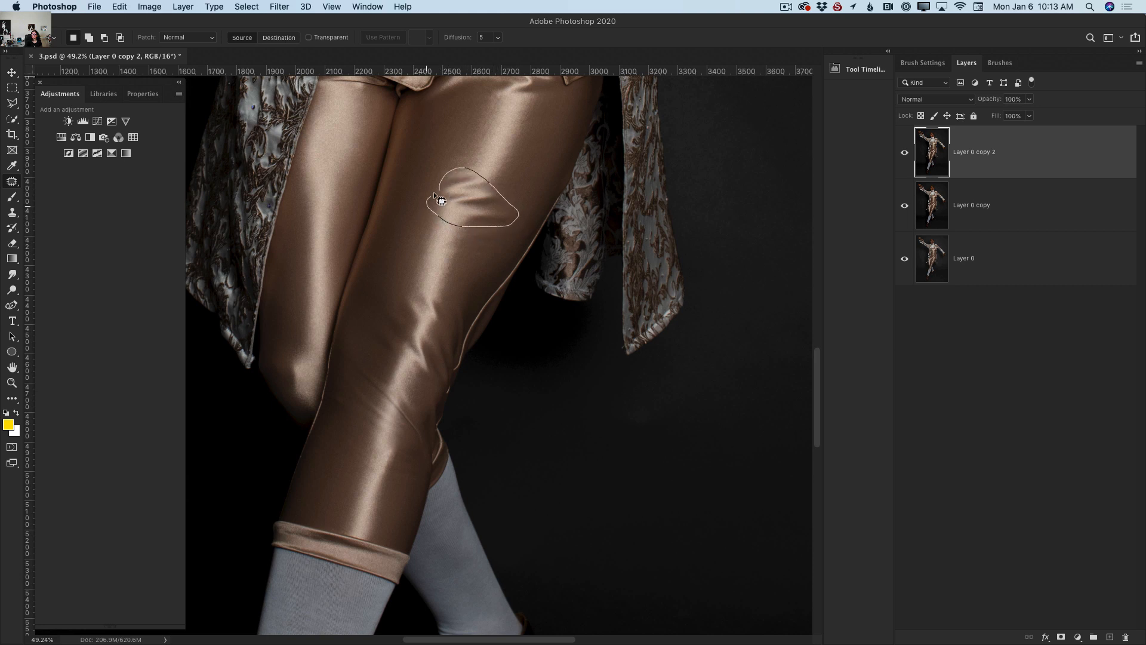
Patch the creases on the front thigh with smooth satin from just below, fade the patch to 49%, and deselect
left_click_drag(440, 201, 426, 259)
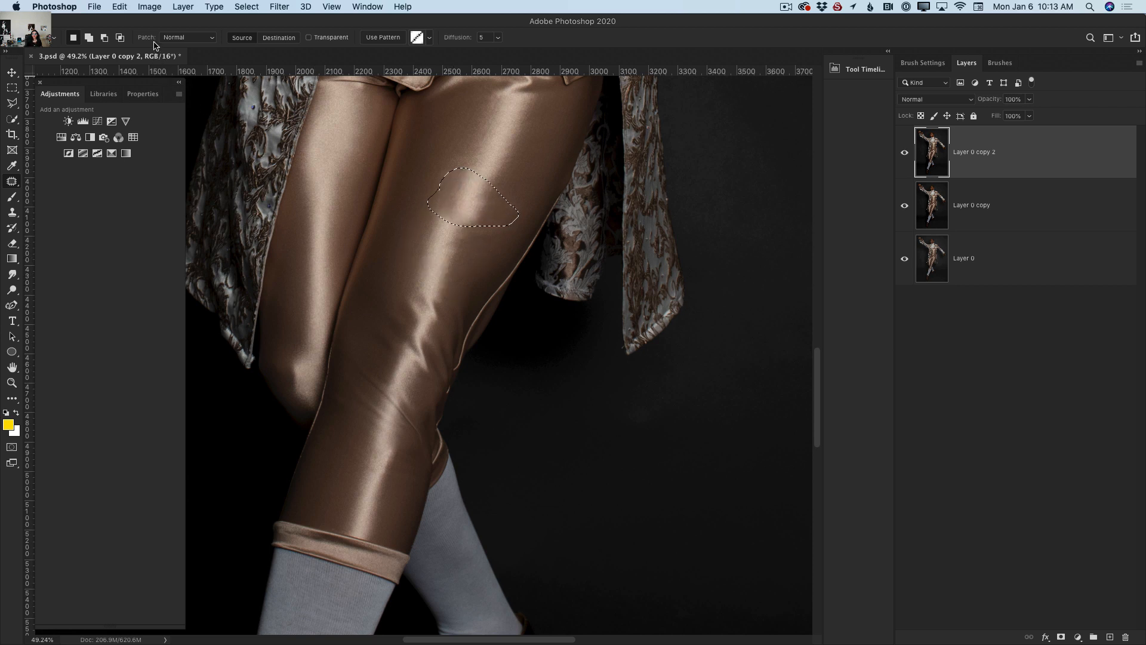
left_click(114, 7)
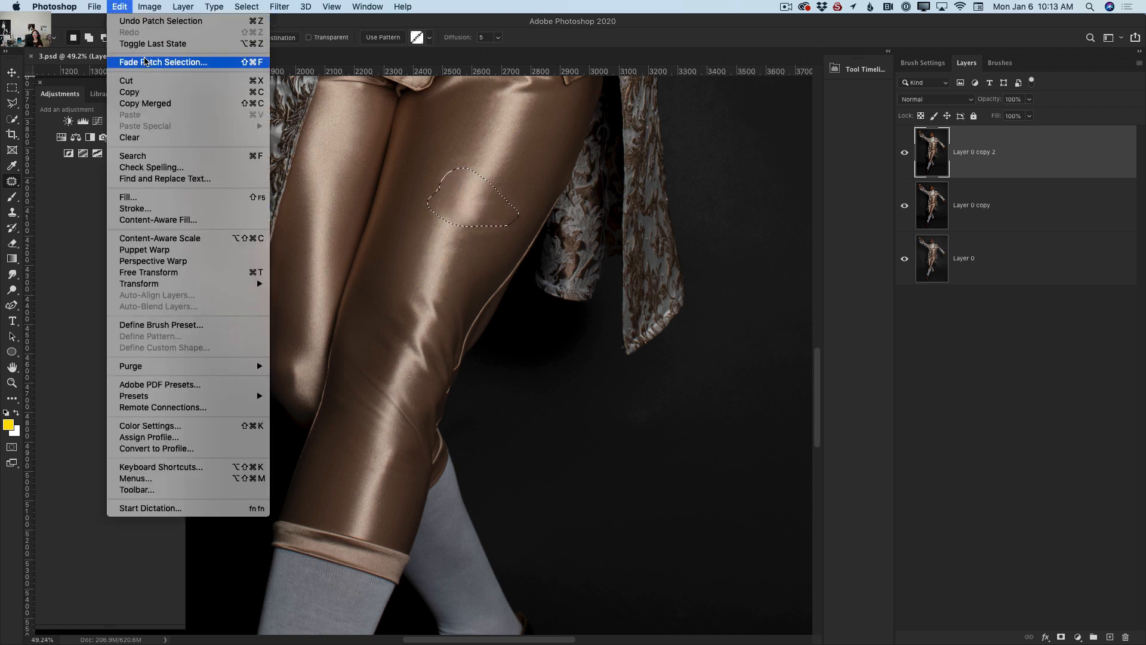
left_click(165, 63)
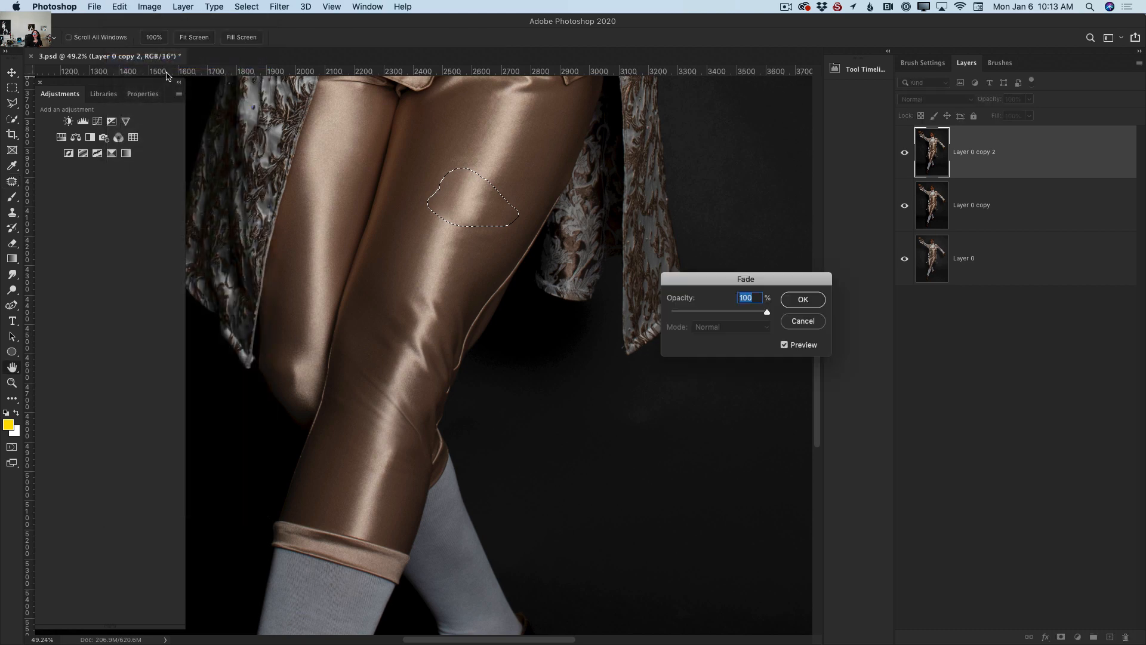
left_click_drag(767, 315, 717, 315)
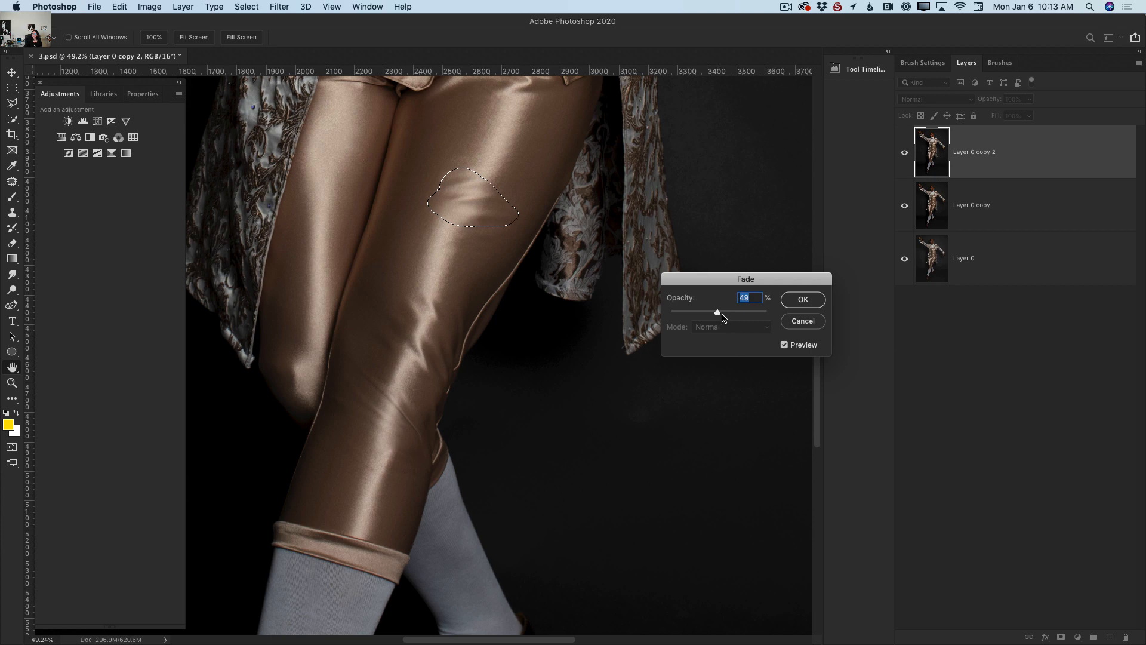
left_click(803, 300)
left_click(550, 173)
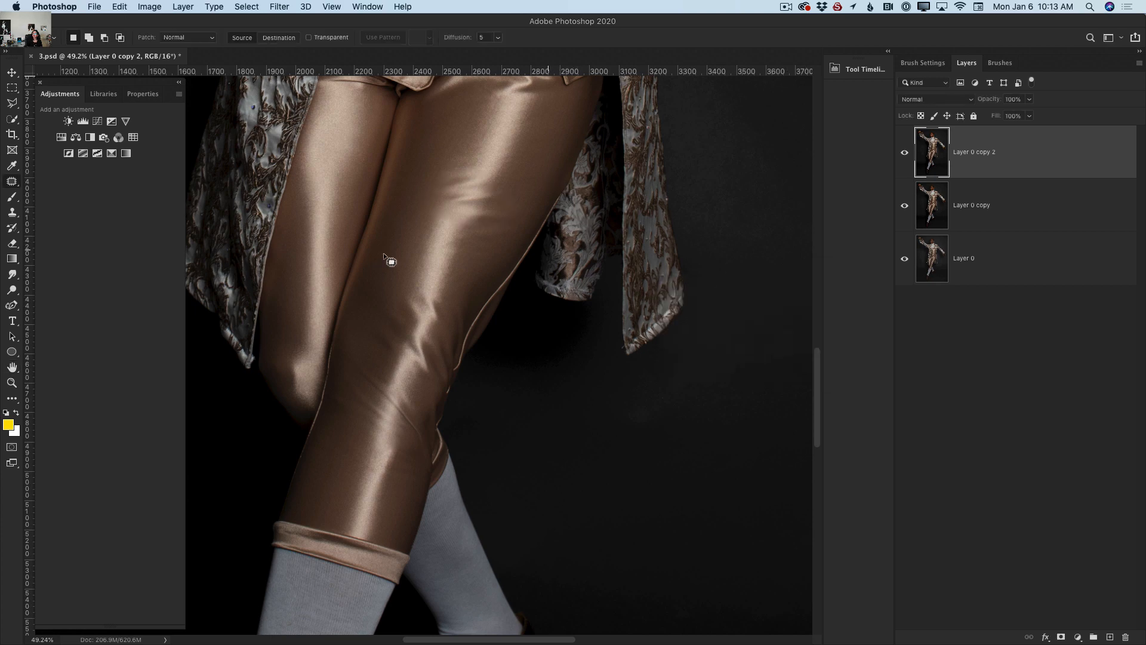
Hide Layer 0 copy and toggle Layer 0 copy 2's visibility to compare the whole retouched figure with the original
key("z")
left_click_drag(513, 370, 447, 379)
left_click(905, 208)
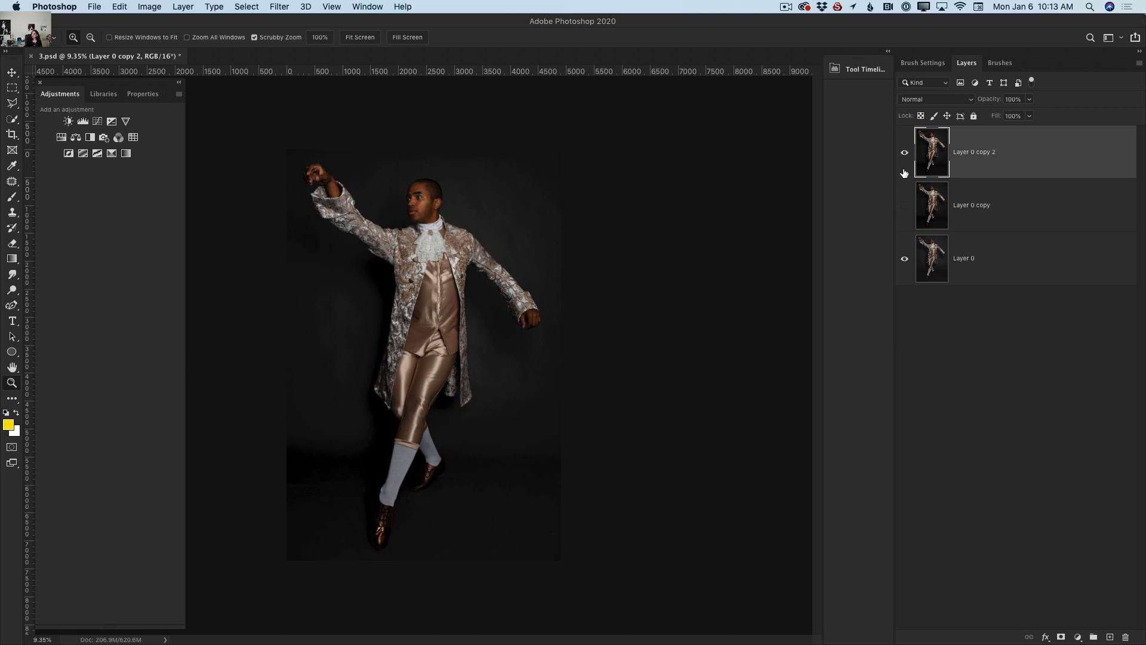
left_click(904, 154)
left_click(904, 154)
left_click_drag(363, 326, 380, 333)
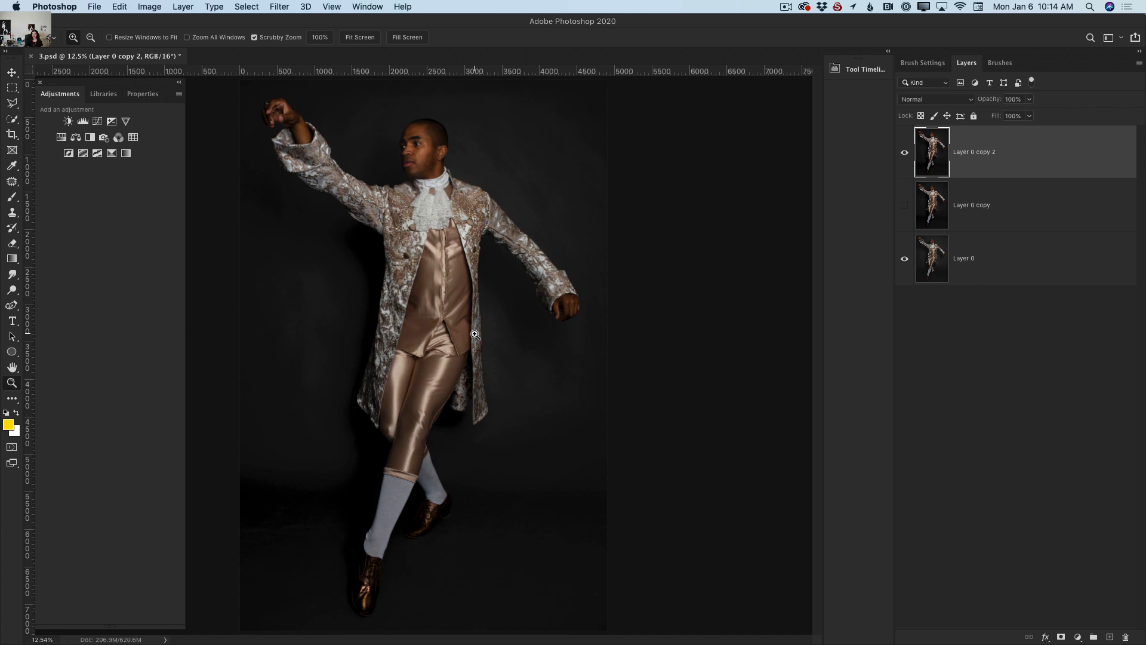
Place the blue-and-pink smoke image from the Adobe Stock Licensed library, scaled to about 159% wide and 192% high to cover the canvas
left_click(100, 97)
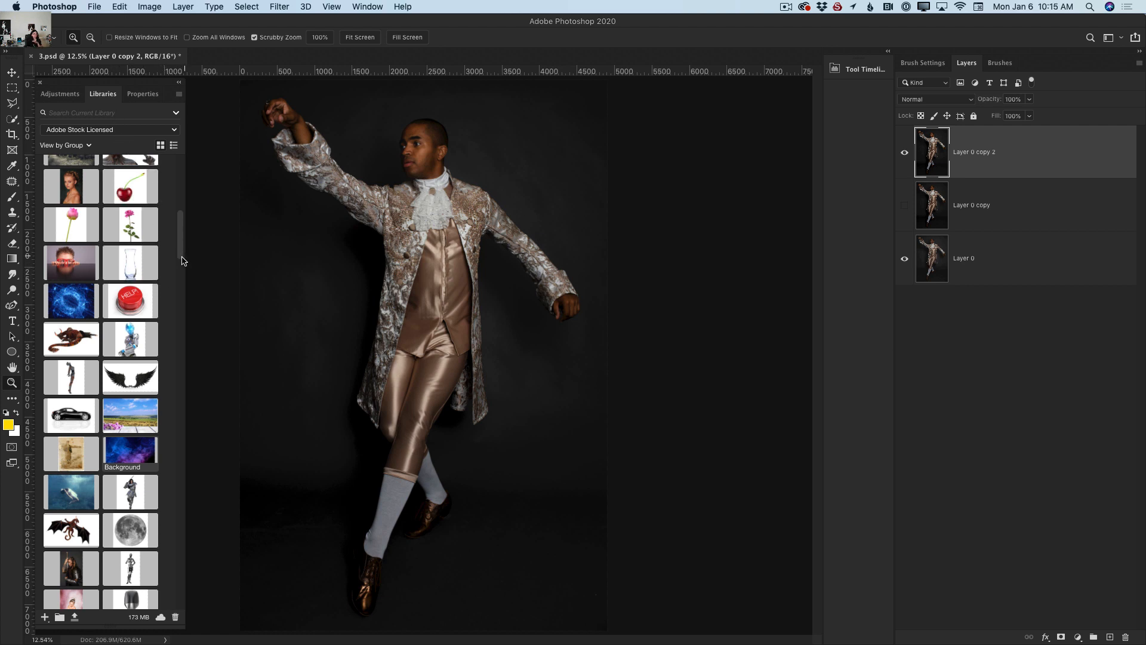
left_click(11, 72)
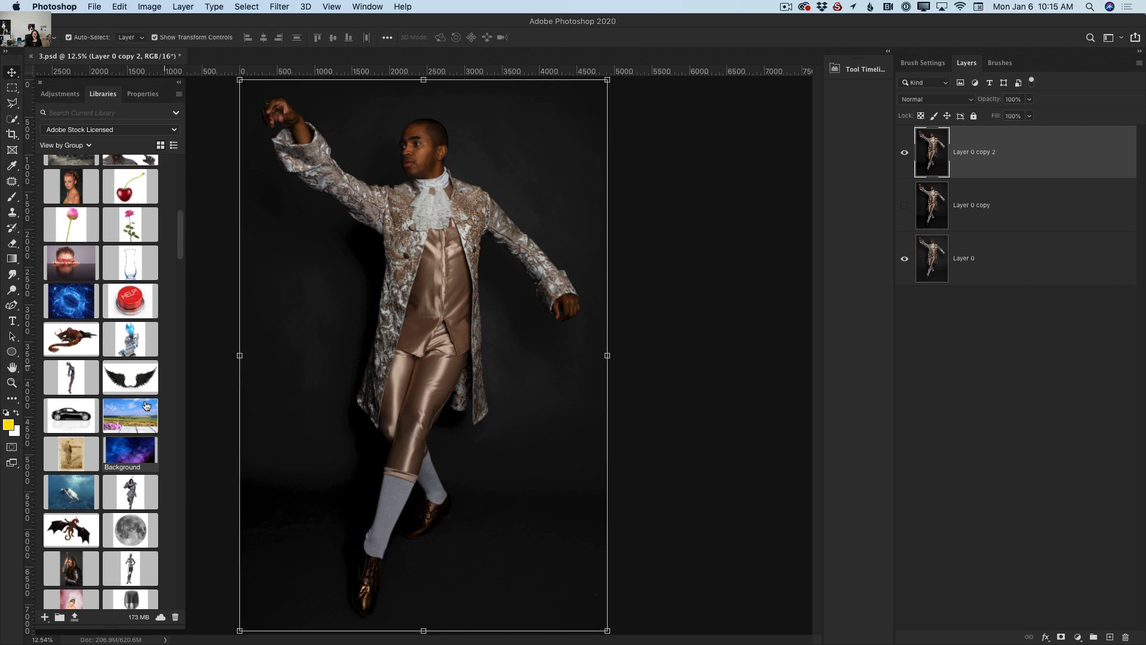
left_click_drag(136, 449, 463, 379)
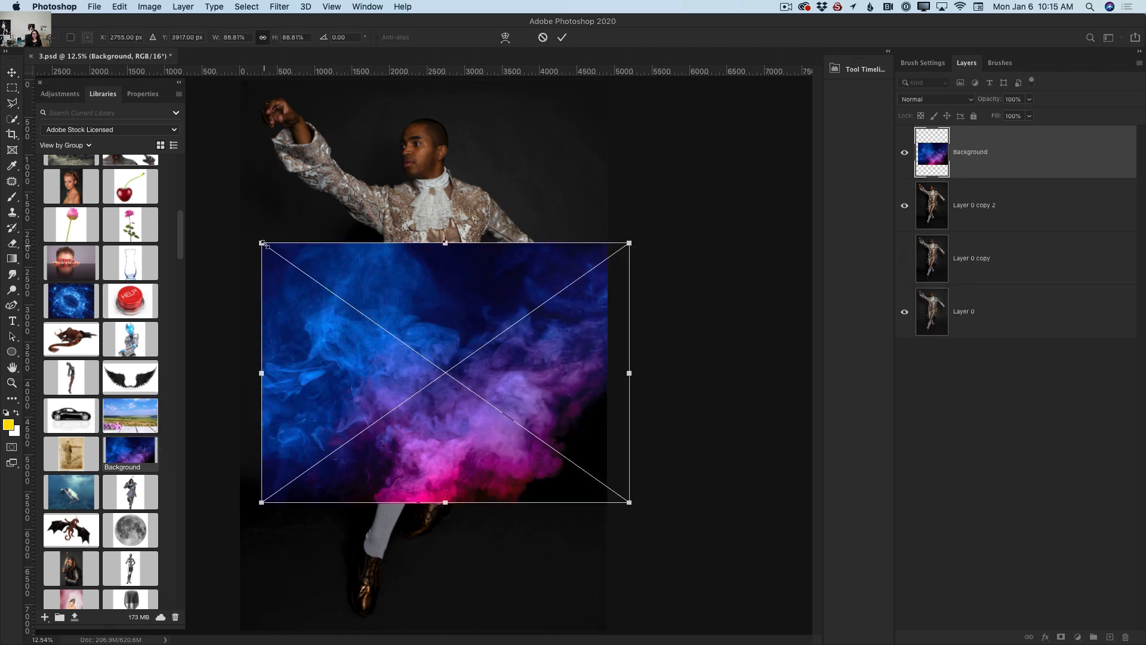
left_click_drag(262, 243, 116, 9)
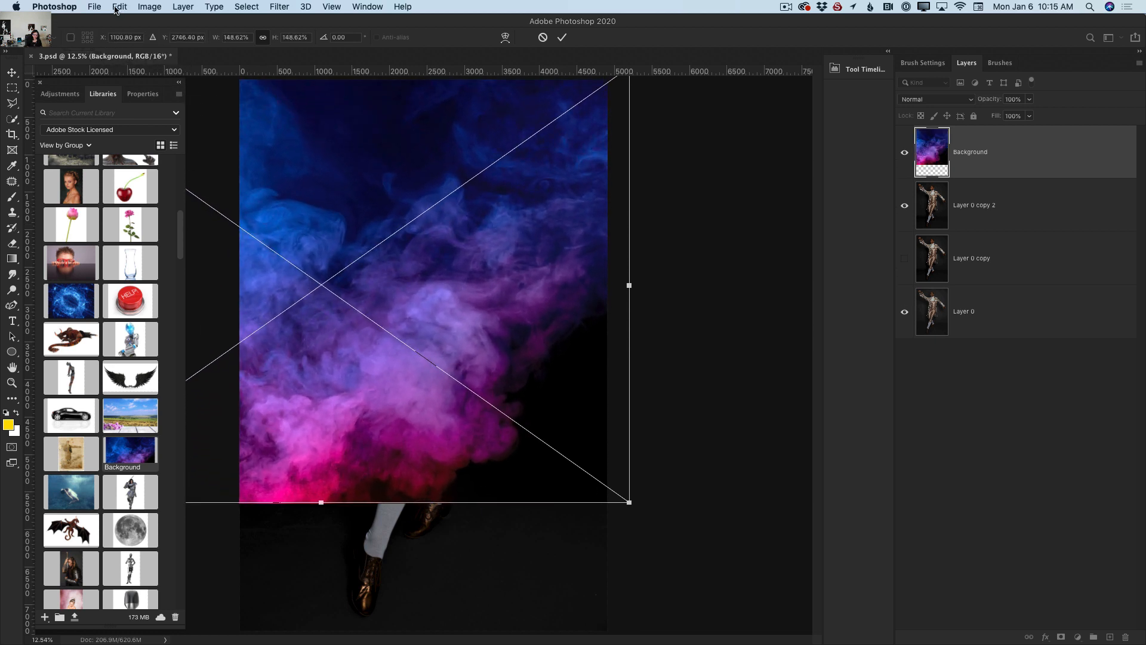
left_click_drag(323, 503, 352, 637)
left_click_drag(629, 348, 675, 340)
left_click_drag(544, 369, 579, 369)
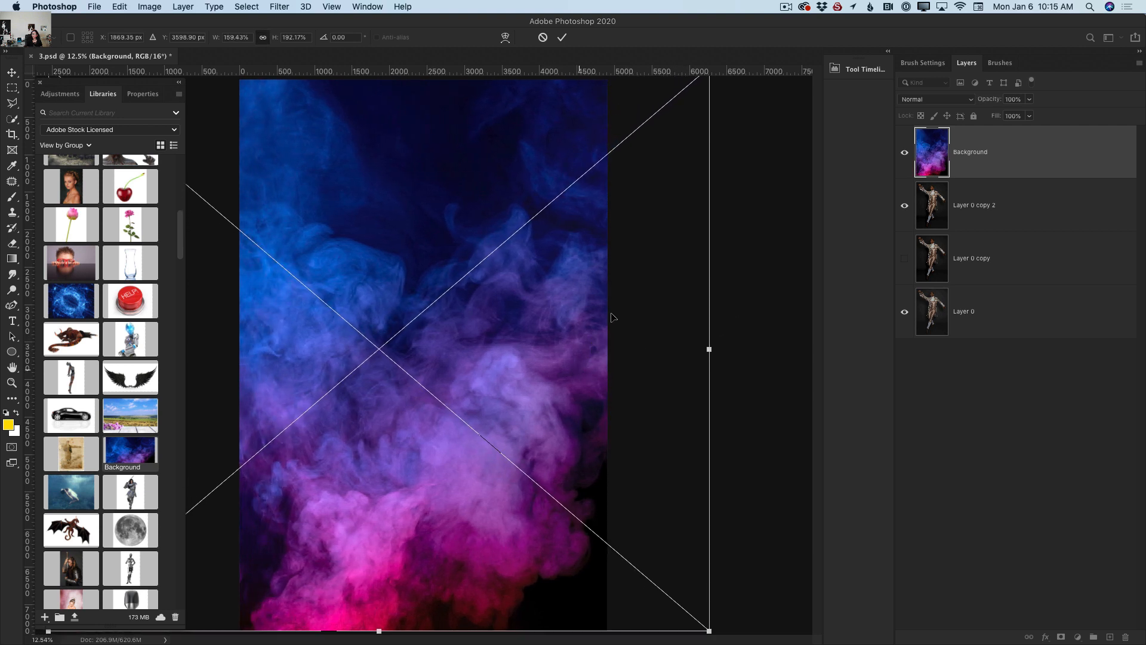
left_click(561, 38)
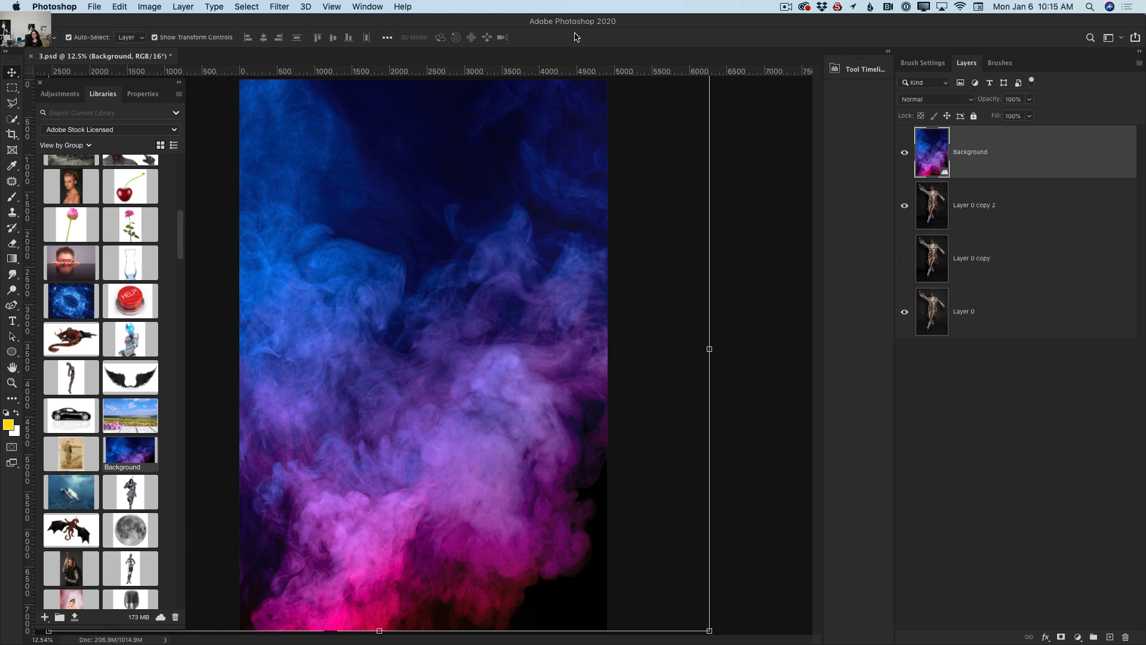
Blend the smoke layer over the portrait in Screen mode at 12% opacity
left_click(952, 100)
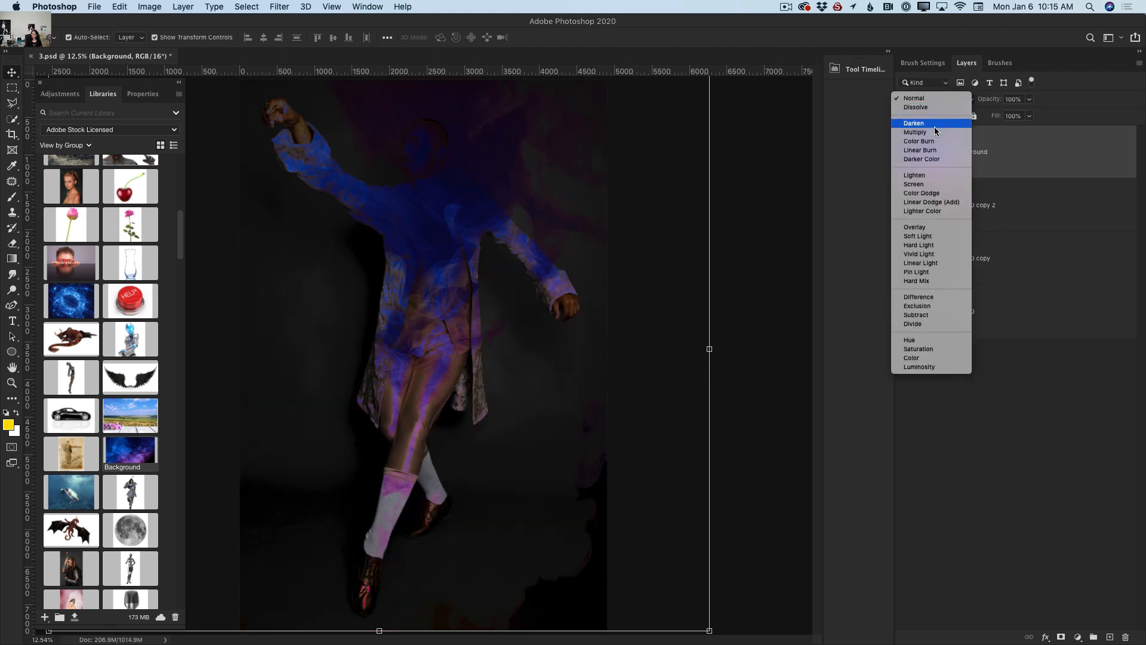
left_click(936, 189)
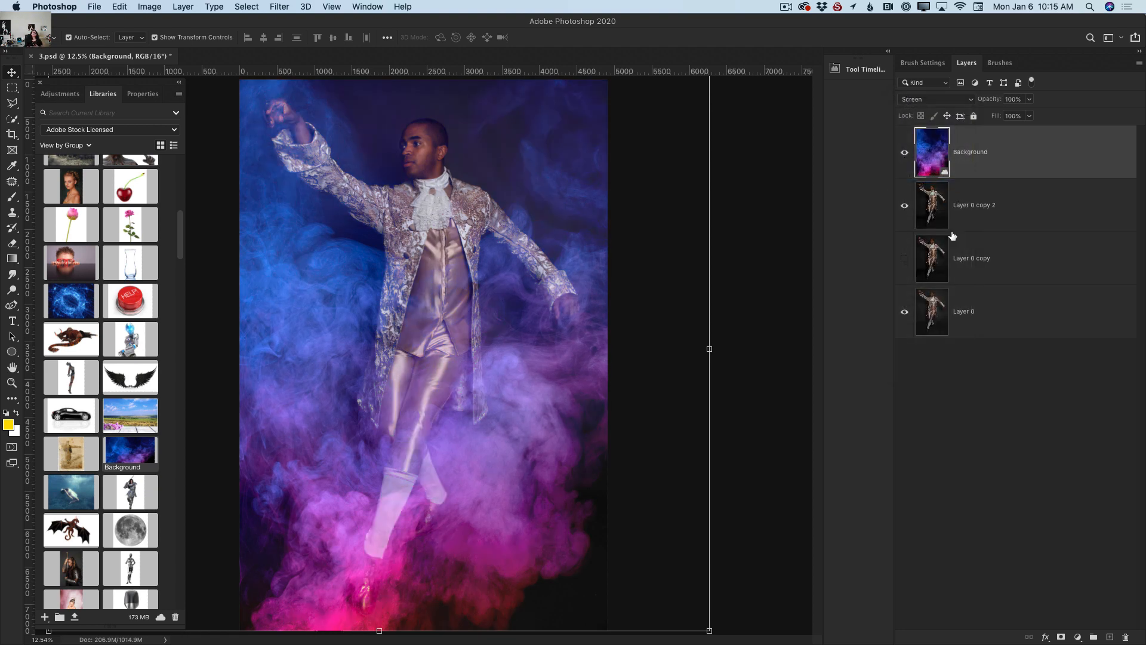
left_click(1029, 99)
left_click_drag(1028, 117, 1011, 117)
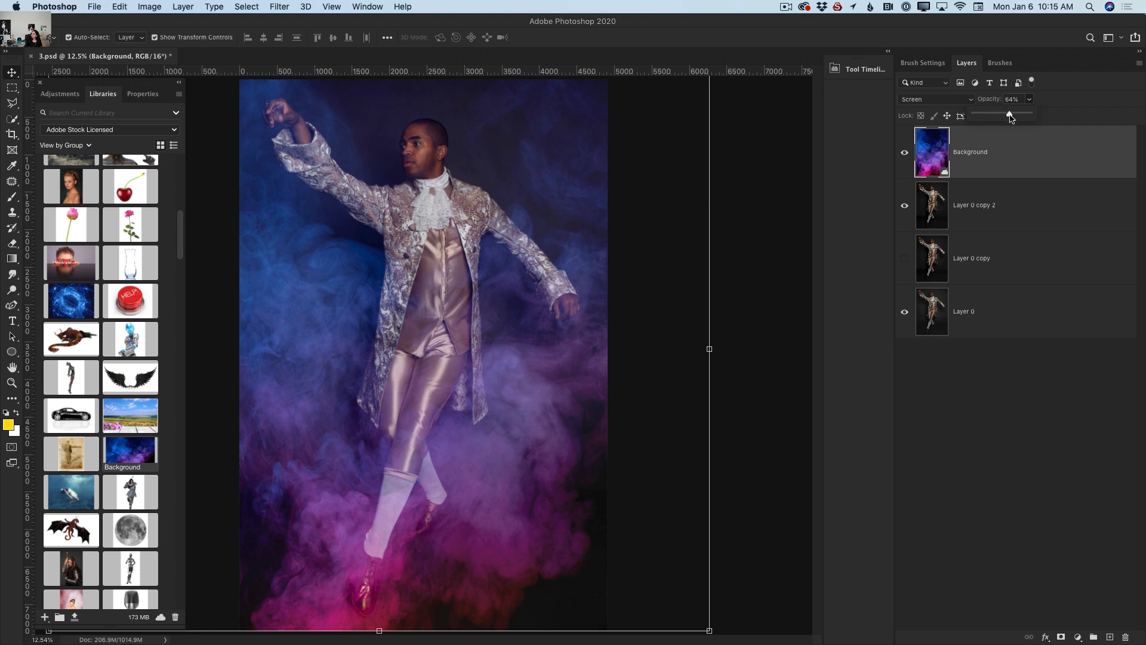
left_click_drag(1010, 115, 981, 117)
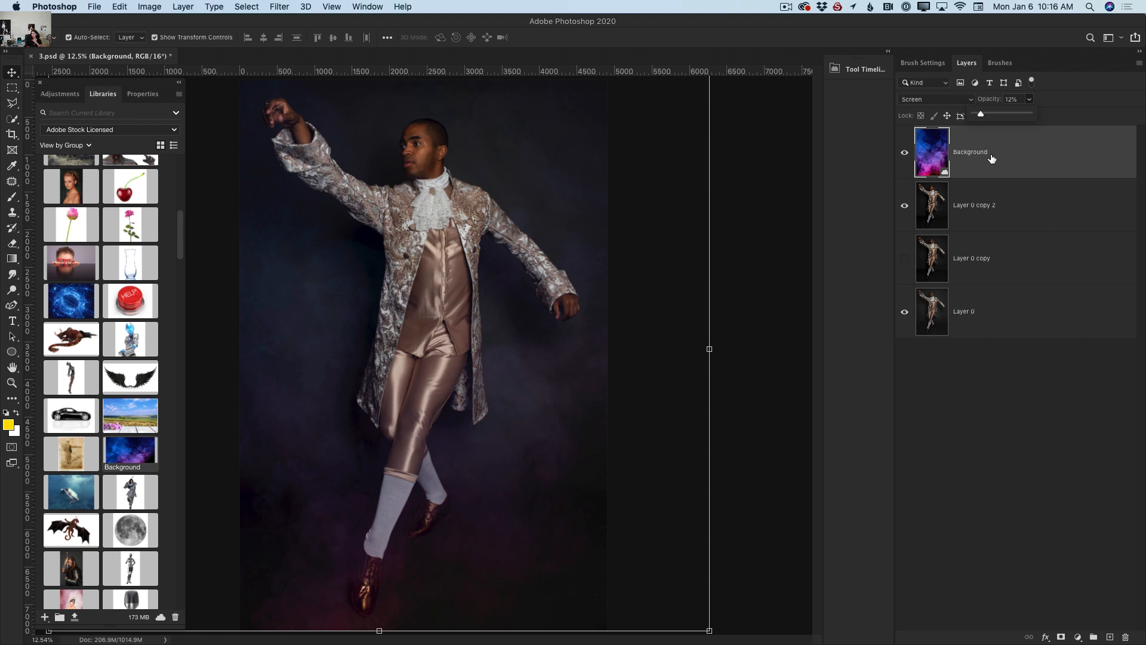
Add a Black & White adjustment layer clipped to the smoke layer
left_click(56, 98)
left_click(56, 95)
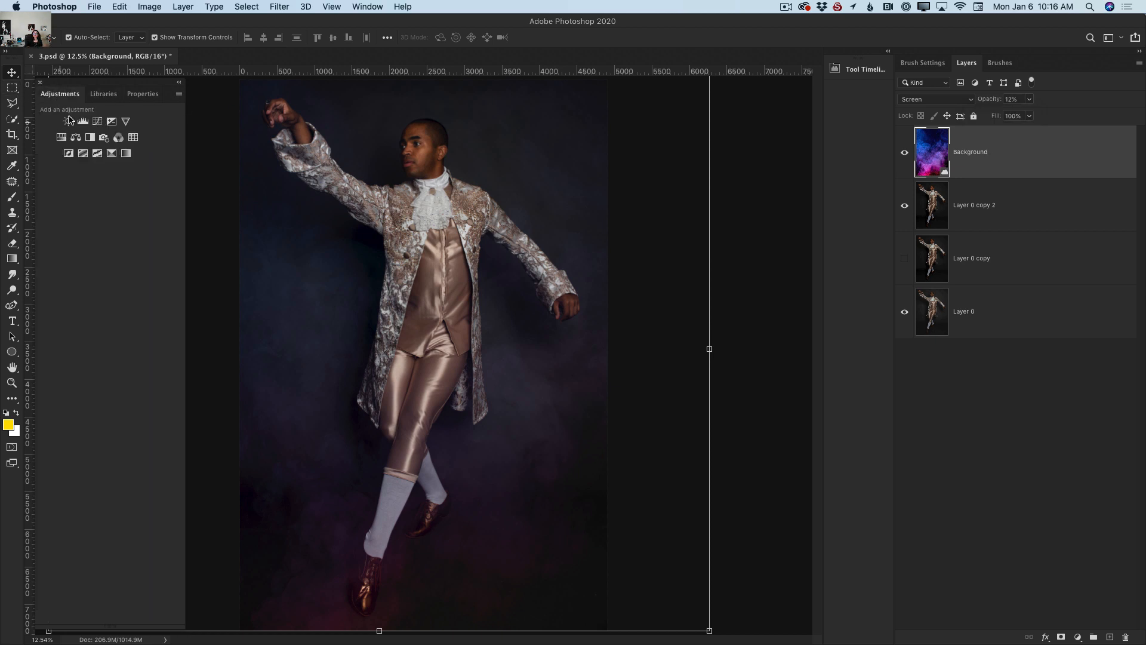
left_click(94, 137)
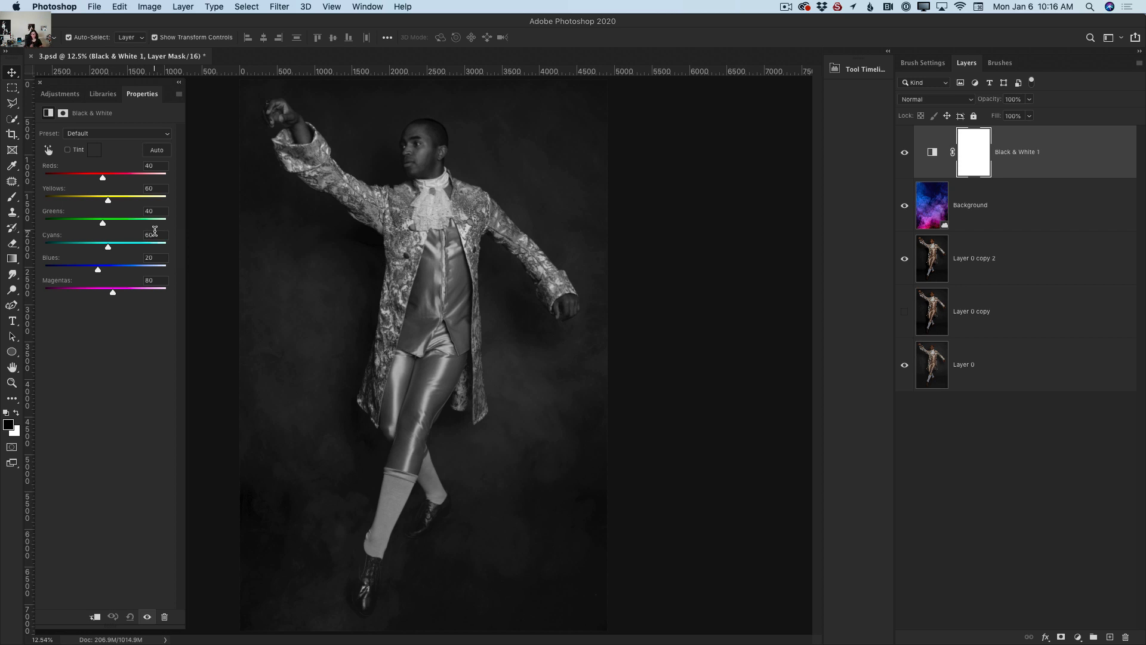
left_click(95, 621)
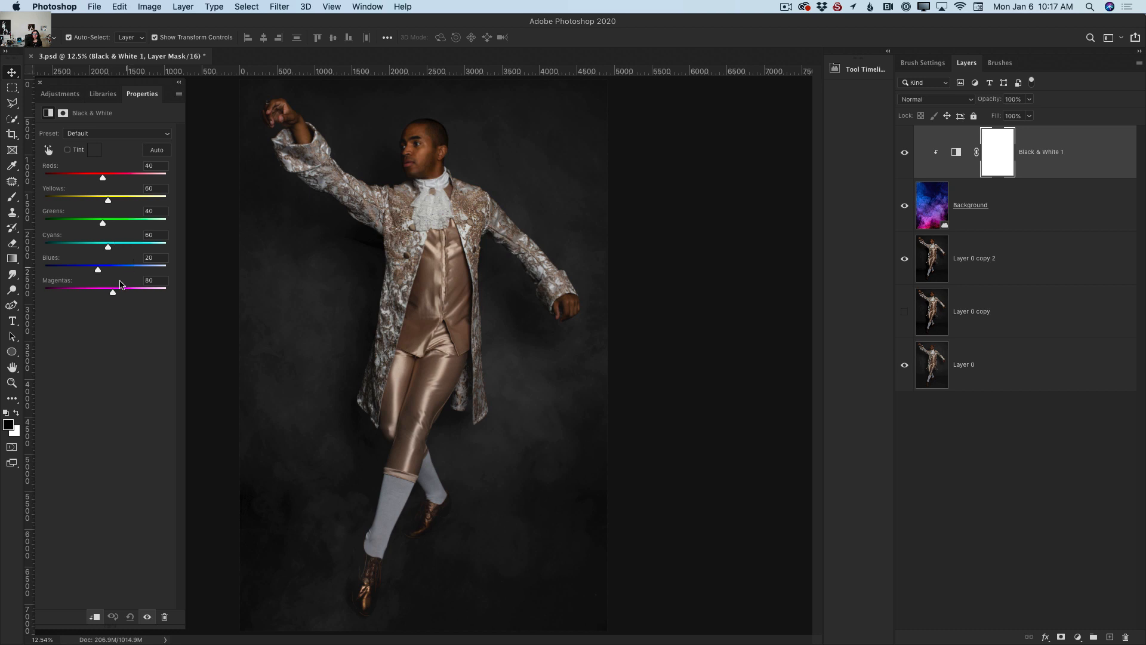
Adjust the smoke's grey tones in the Black & White adjustment: Reds 117, Yellows -2, Magentas 17
mouse_move(114, 296)
left_mouse_down()
mouse_move(78, 297)
mouse_move(120, 301)
mouse_move(98, 301)
left_mouse_up()
mouse_move(104, 179)
left_mouse_down()
mouse_move(132, 178)
mouse_move(102, 178)
mouse_move(106, 200)
mouse_move(141, 200)
mouse_move(93, 200)
mouse_move(134, 187)
mouse_move(121, 187)
left_mouse_up()
mouse_move(98, 293)
left_mouse_down()
mouse_move(131, 295)
mouse_move(97, 297)
left_mouse_up()
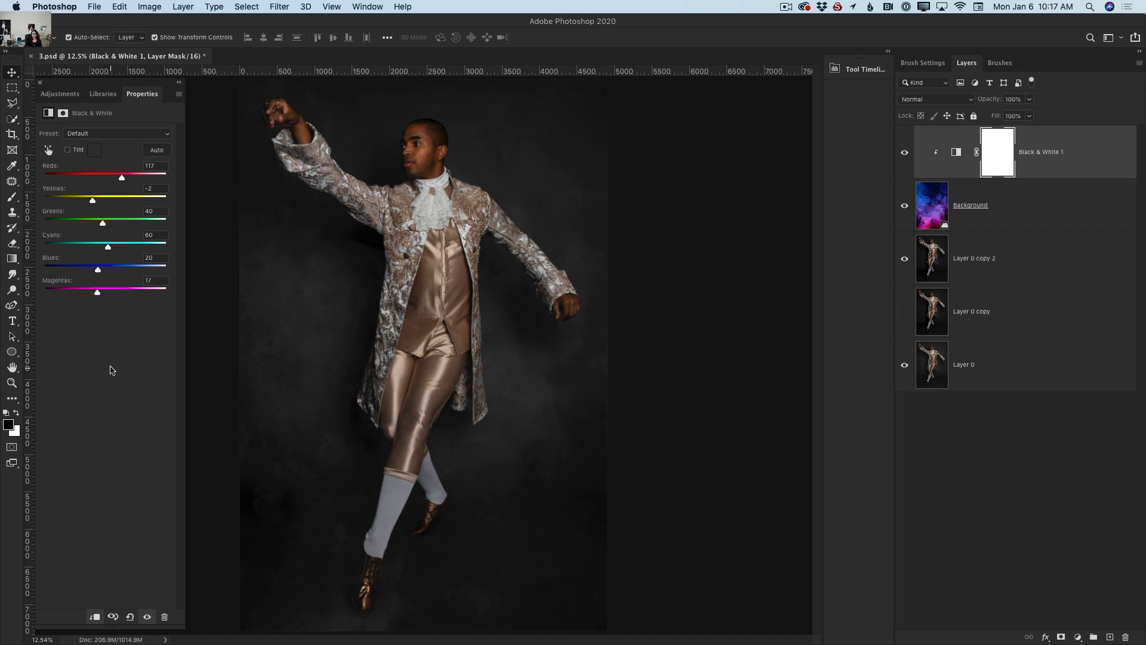